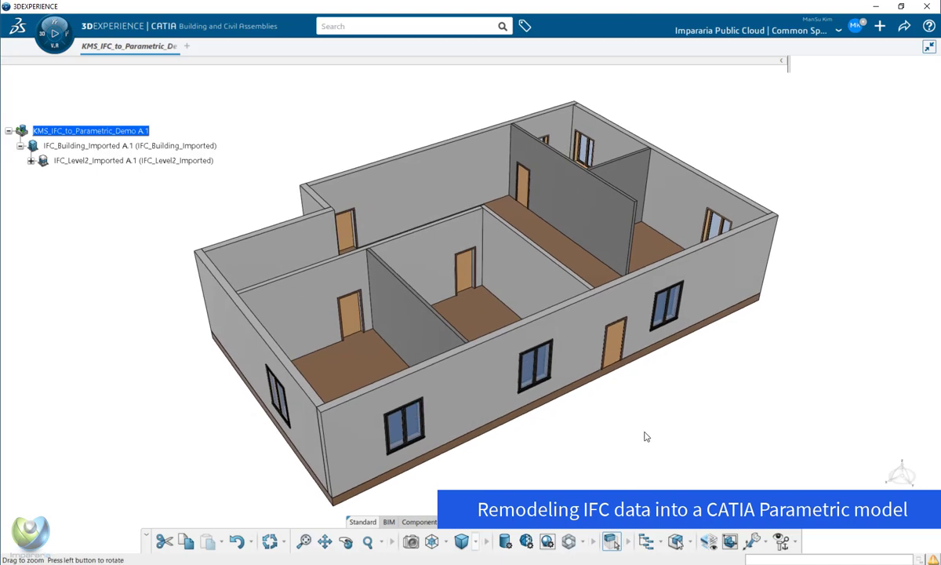
- Examine the solid body and tree structure of the imported 200 mm concrete interior wall and the wall it meets
left_click(541, 276)
left_click(118, 290)
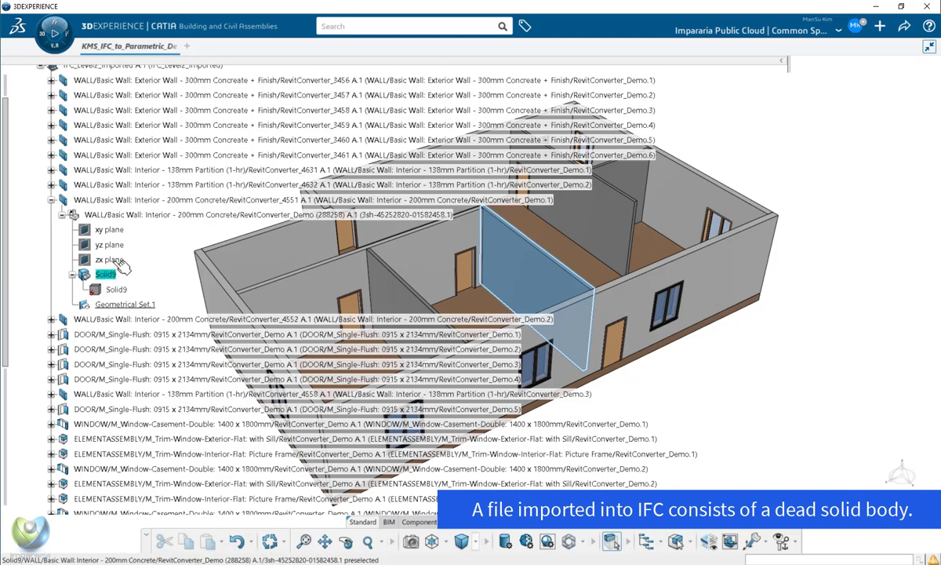
left_click(130, 202)
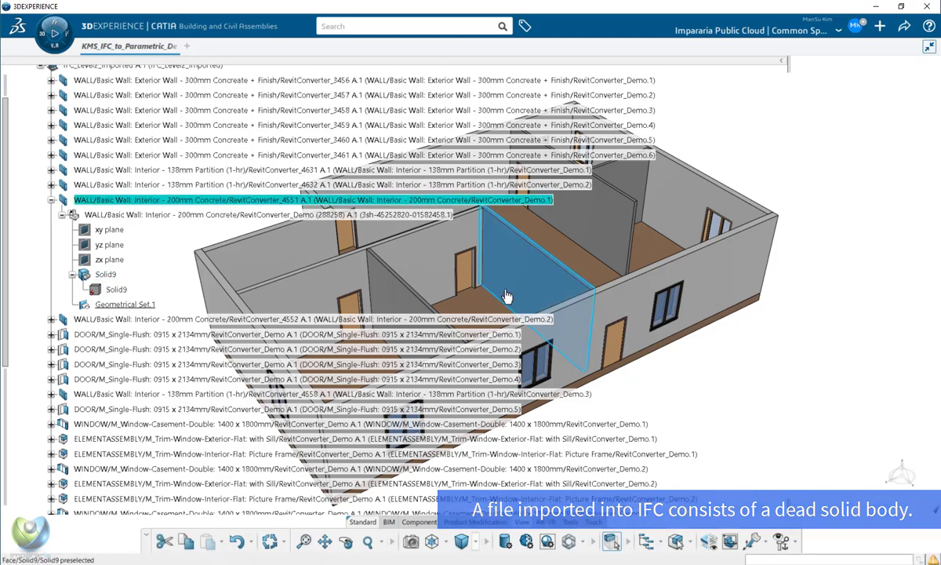
middle_click_drag(506, 322, 576, 325)
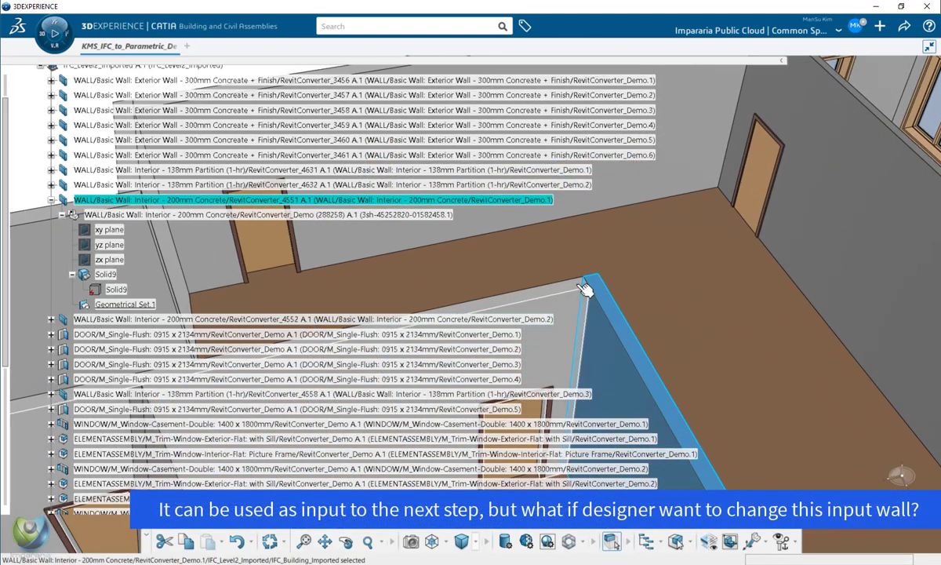
left_click(584, 307)
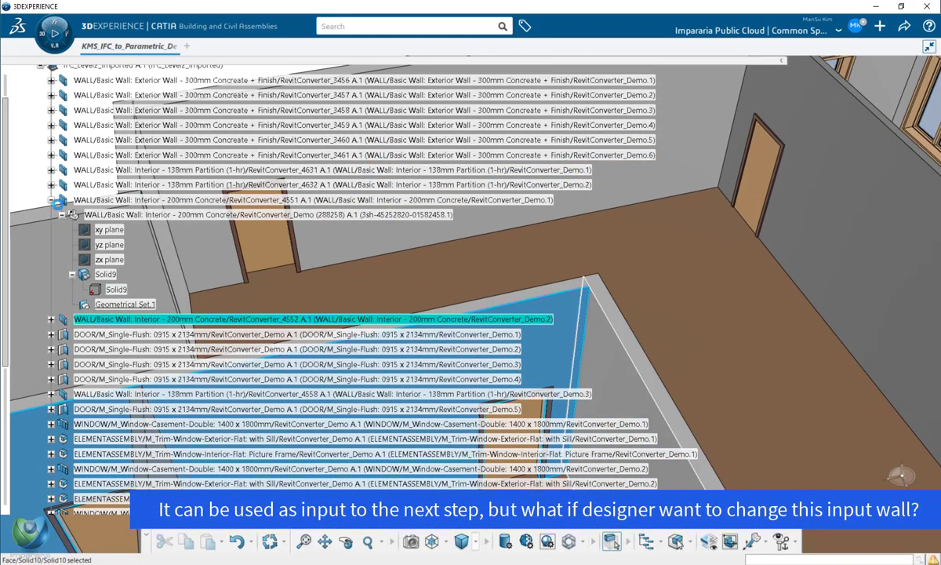
- Collapse the 200 mm concrete wall and IFC_Level2_Imported branches in the tree and clear the selection
left_click(52, 200)
scroll(18, 78, "up", 2)
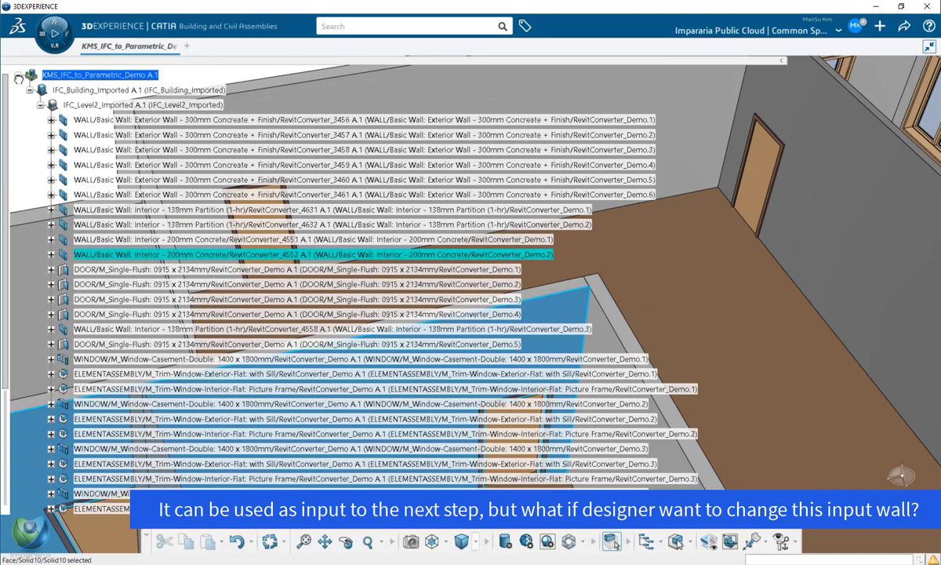
left_click(37, 105)
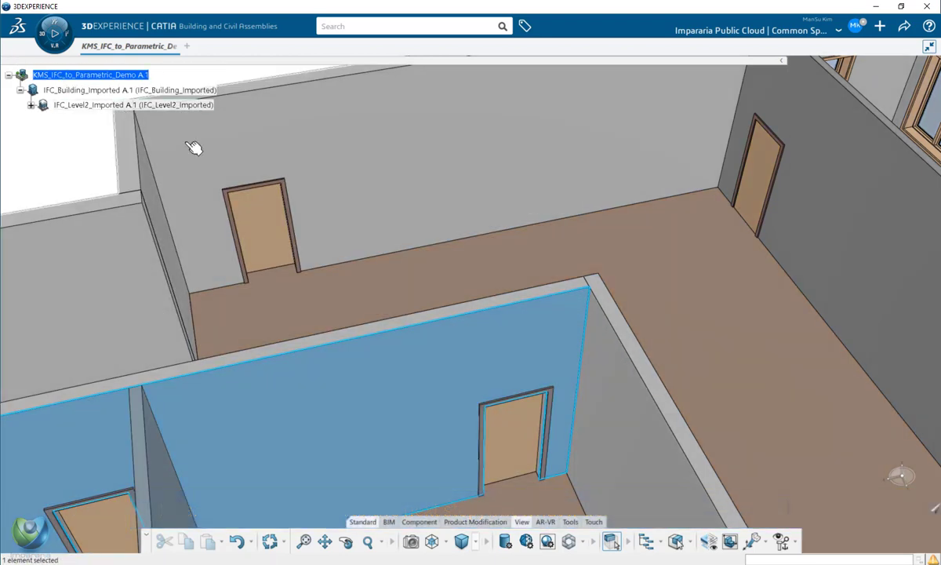
scroll(455, 292, "down", 5)
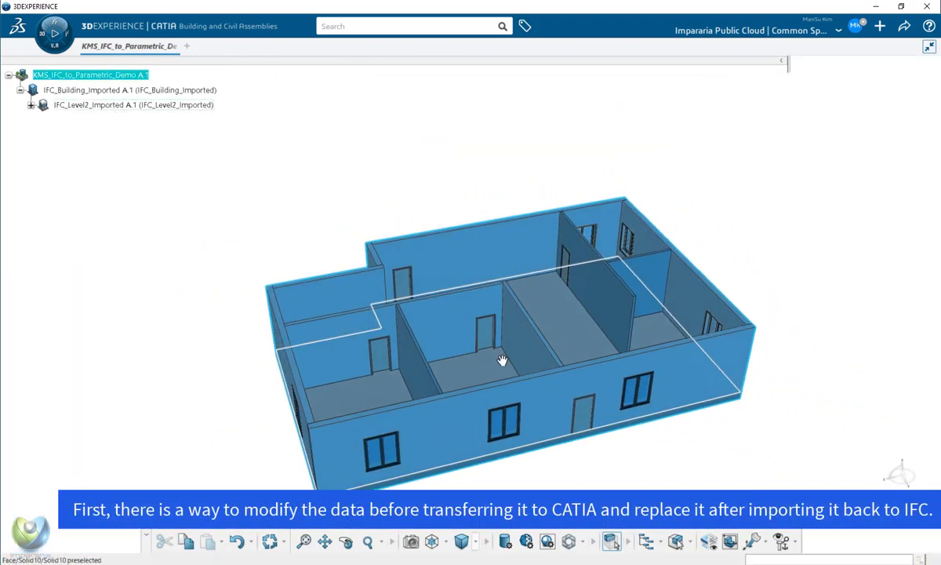
middle_click_drag(483, 321, 462, 285)
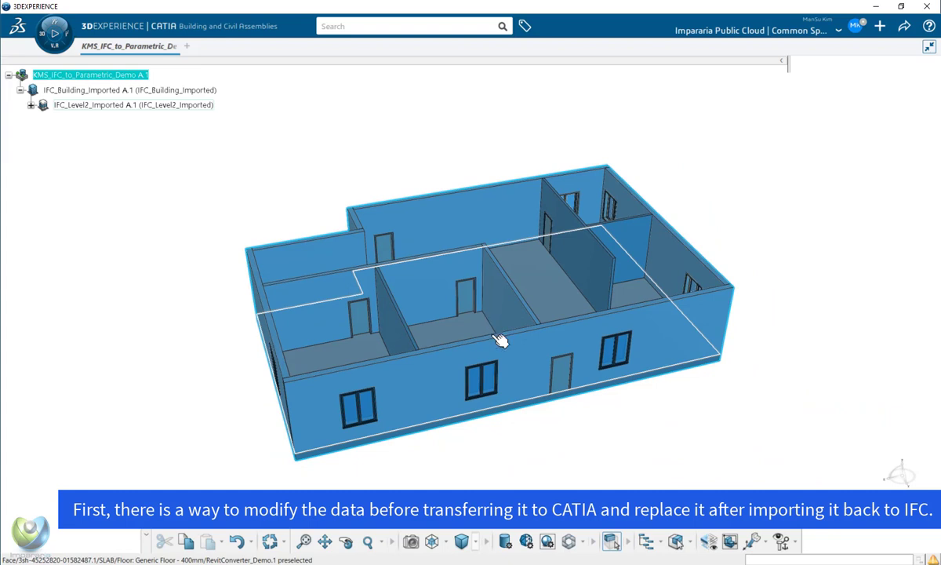
left_click(579, 433)
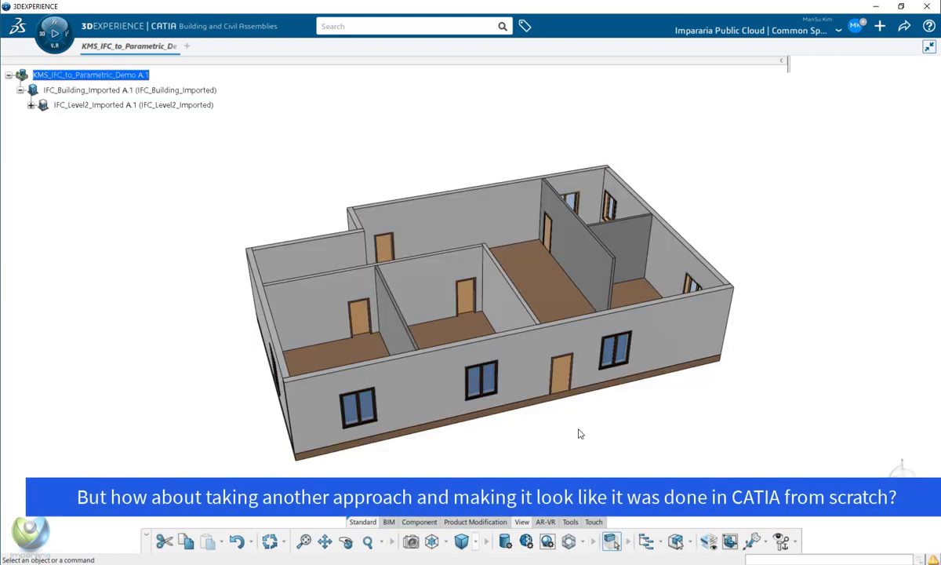
- Insert the ET_IFC_Wall_Creation engineering template from the KMS_Wall_Creation catalog, accepting its default name and position, and close the catalog
left_click(579, 523)
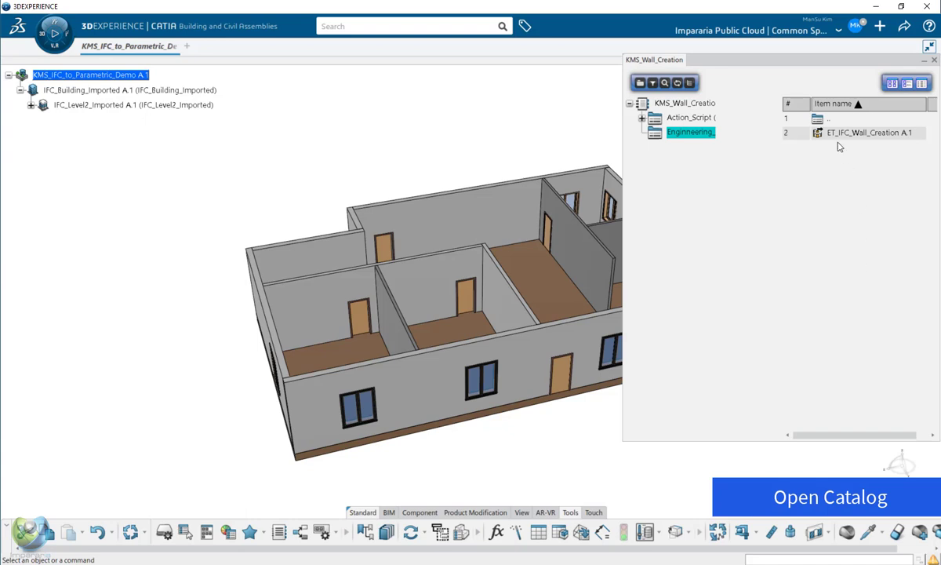
left_click(843, 135)
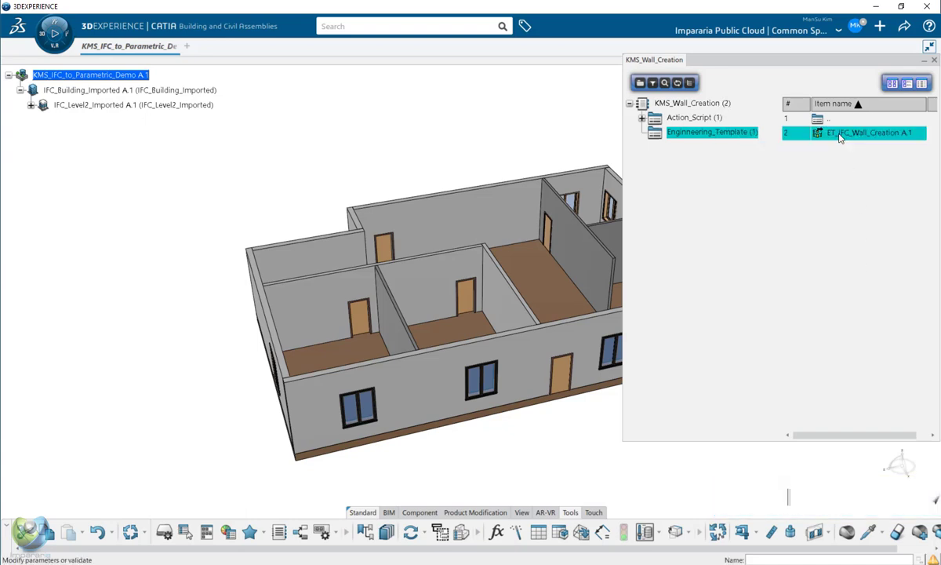
double_click(839, 135)
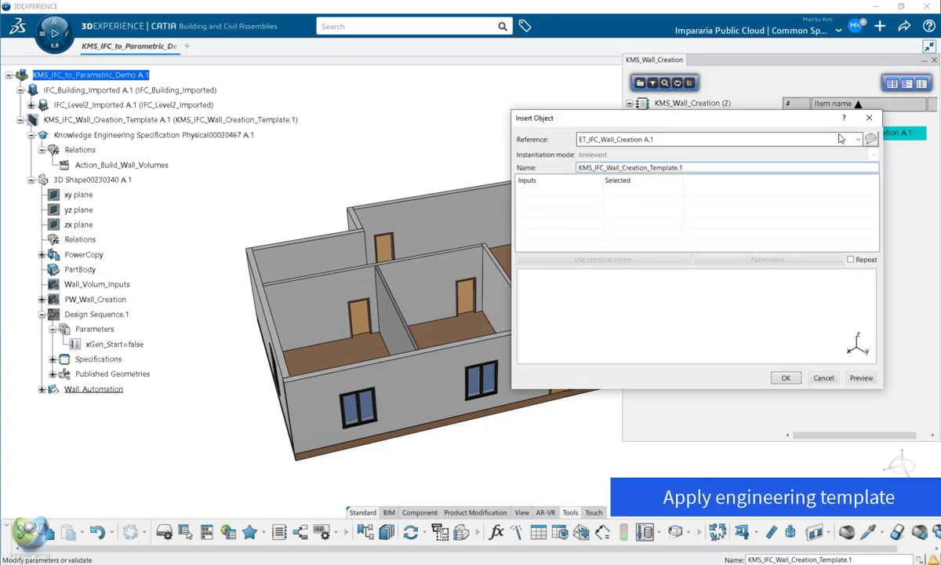
left_click(785, 379)
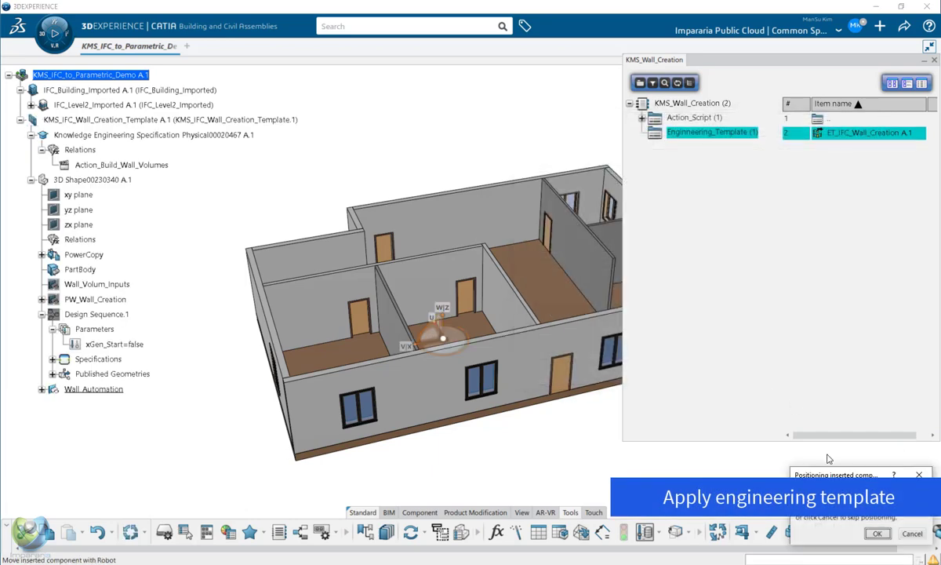
left_click(875, 535)
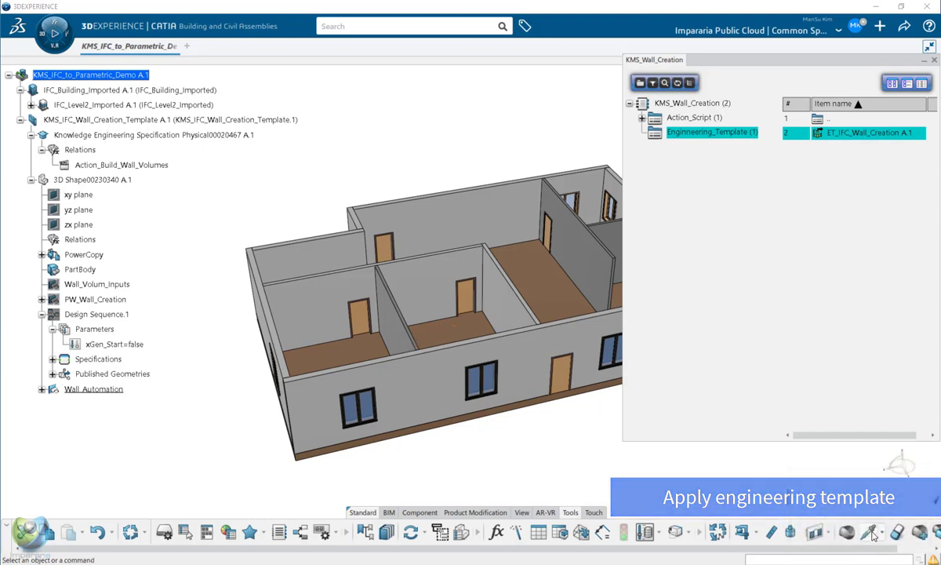
left_click(934, 61)
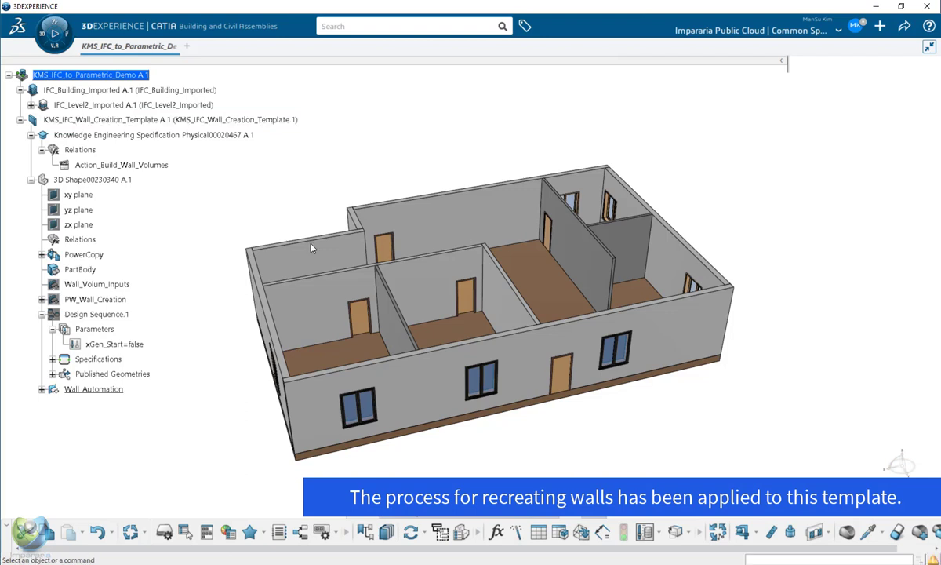
- Run Action_Build_Wall_Volumes with IFC_Level2_Imported as Input_Storey and the template's 3D Shape as Output_3DShape
middle_click_drag(446, 313, 380, 288)
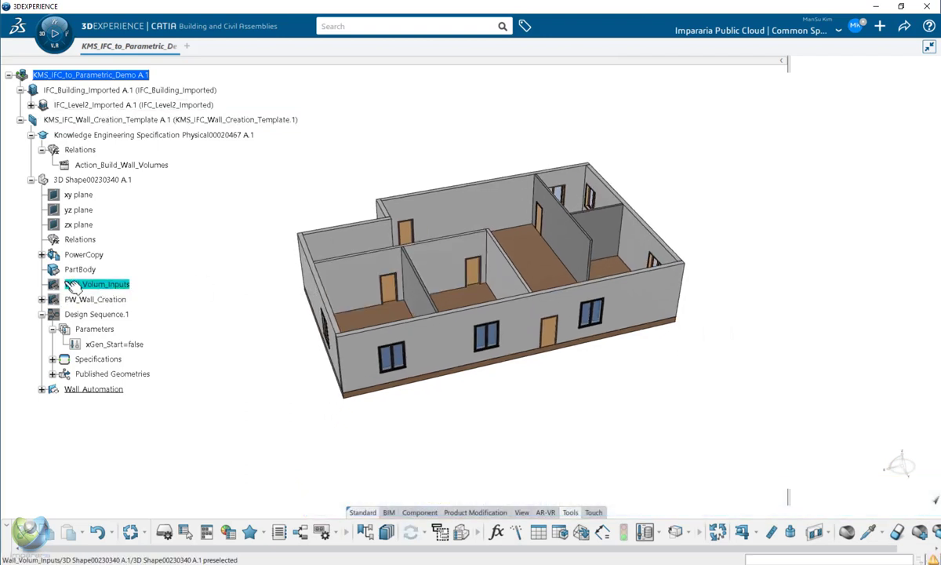
left_click(135, 163)
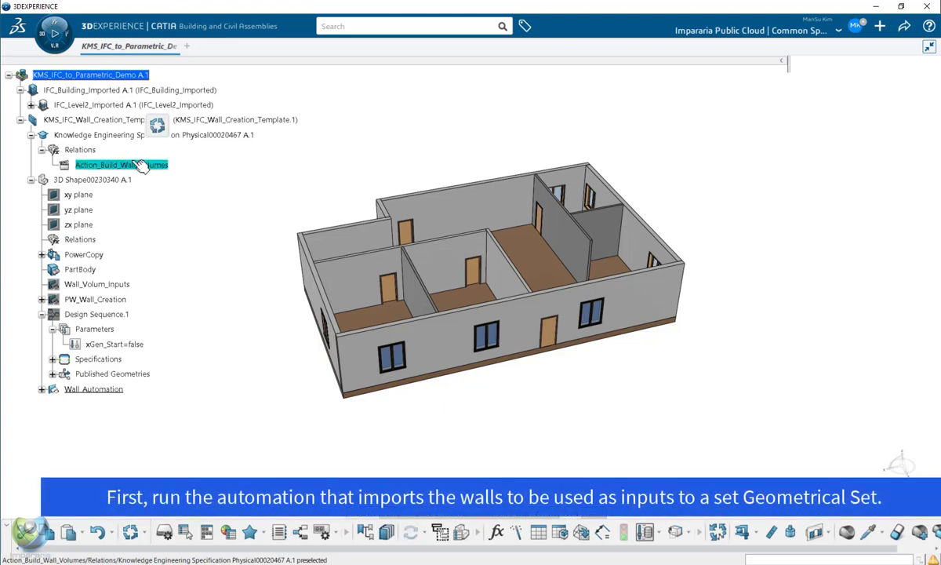
left_click(157, 128)
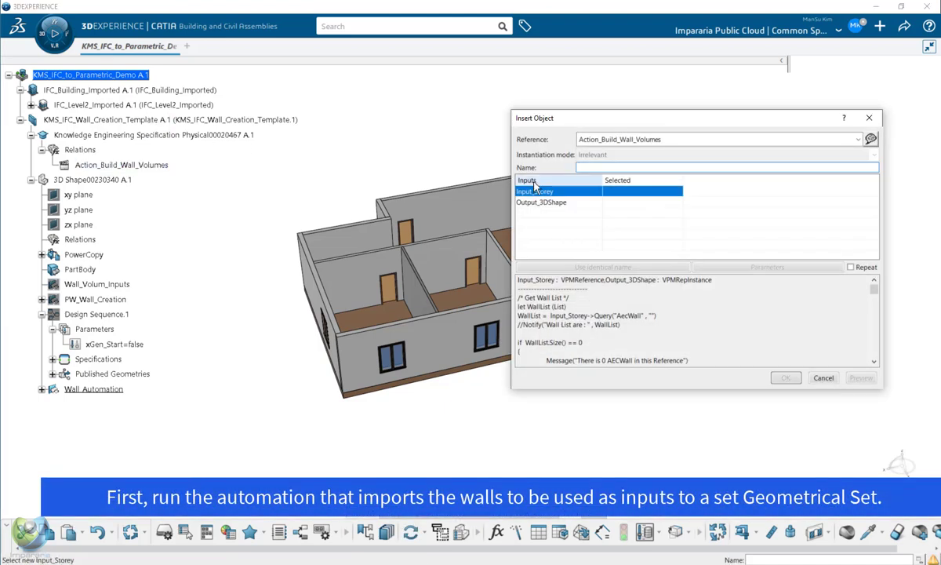
left_click(180, 104)
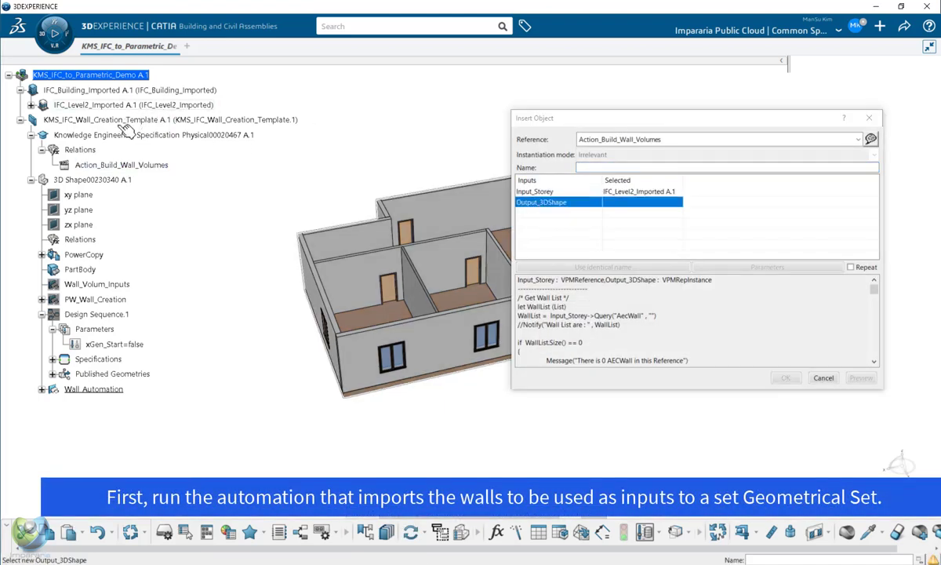
left_click(91, 180)
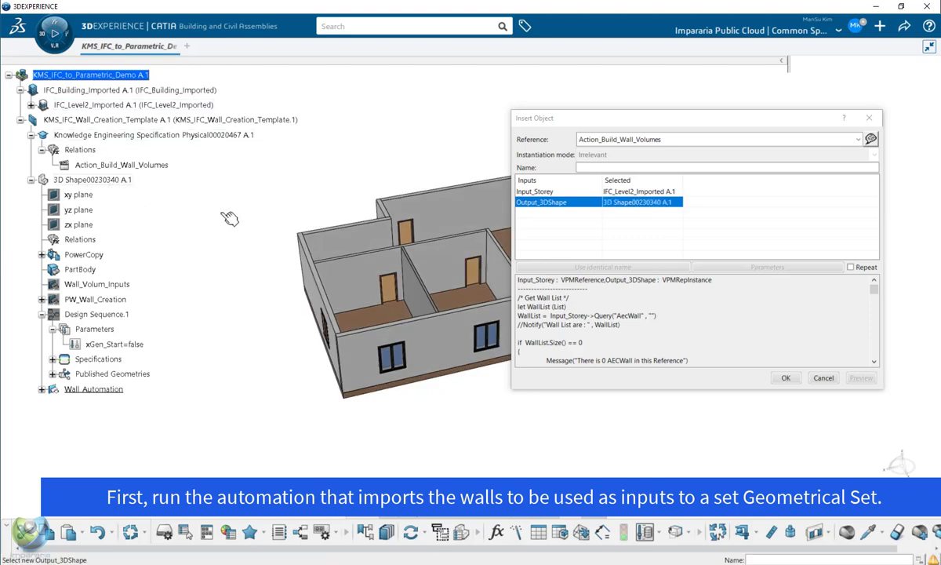
left_click(785, 377)
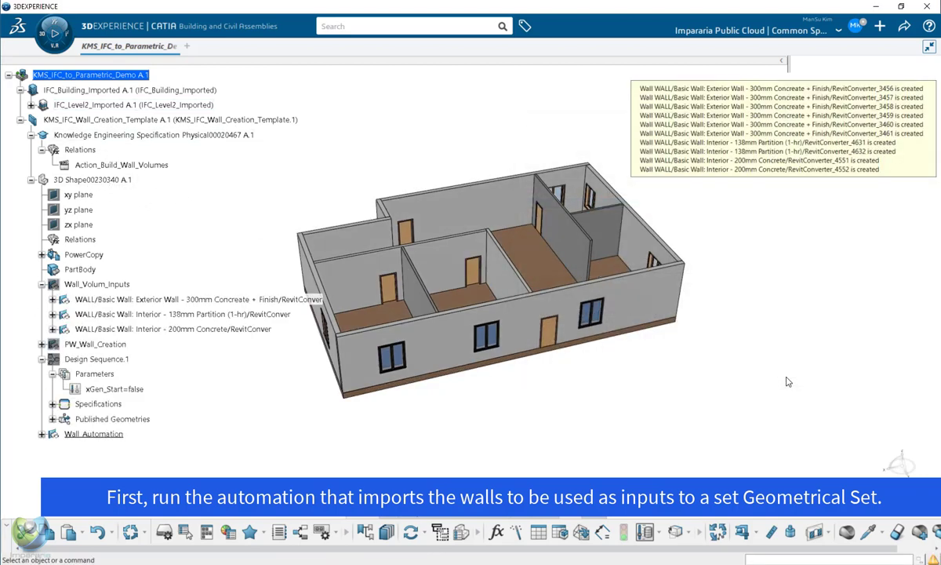
- Show the Wall_Volum_Inputs geometrical set and hide the IFC_Building_Imported building
right_click(97, 285)
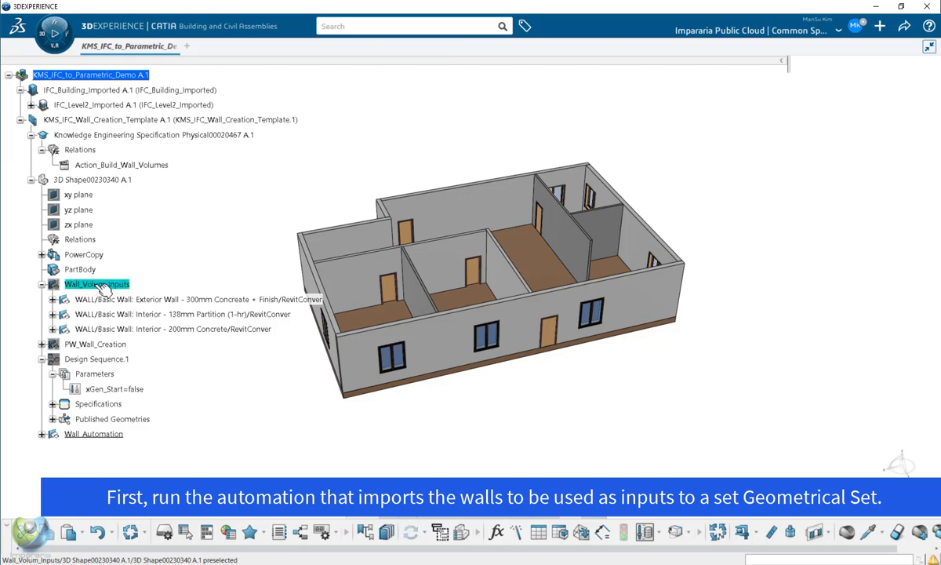
left_click(128, 324)
mouse_move(620, 343)
middle_mouse_down()
mouse_move(612, 432)
mouse_move(595, 382)
middle_mouse_up()
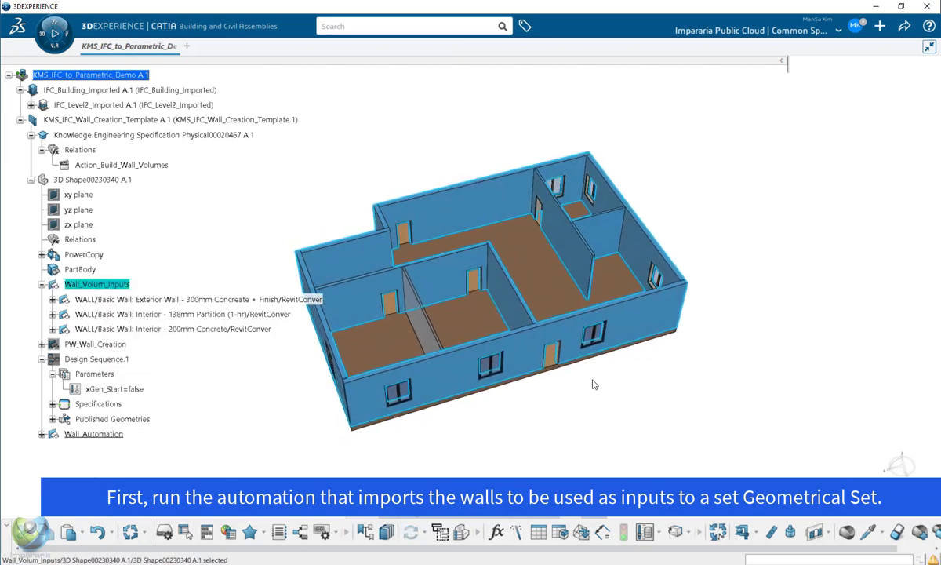
left_click(112, 91)
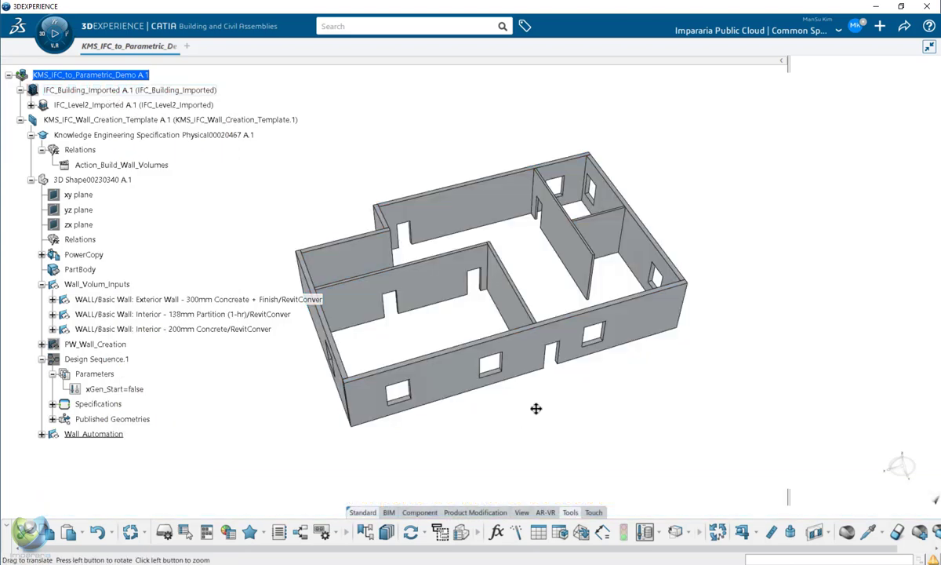
middle_click_drag(536, 410, 550, 374)
- Examine the exterior wall volumes grouped under Wall_Volum_Inputs and collapse their set
left_click(125, 300)
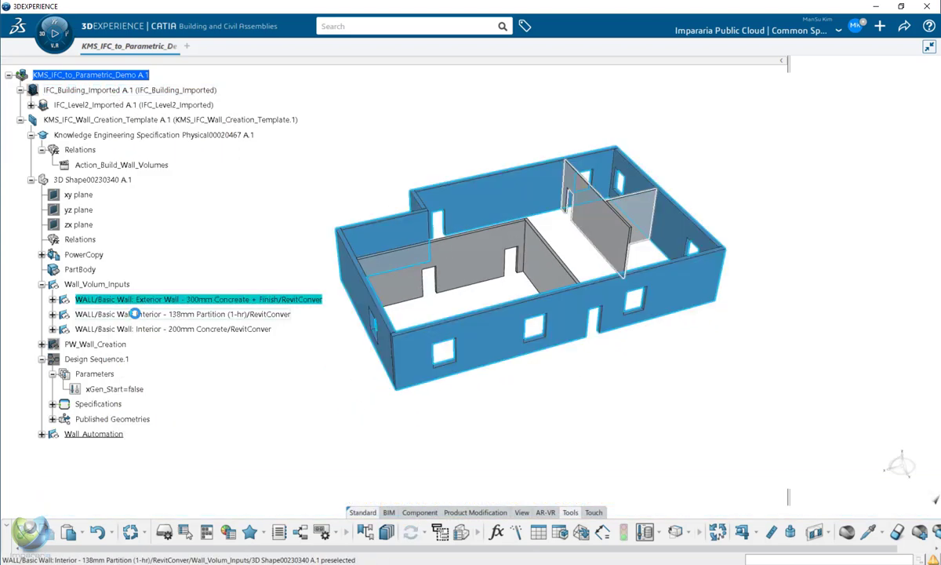
left_click(52, 299)
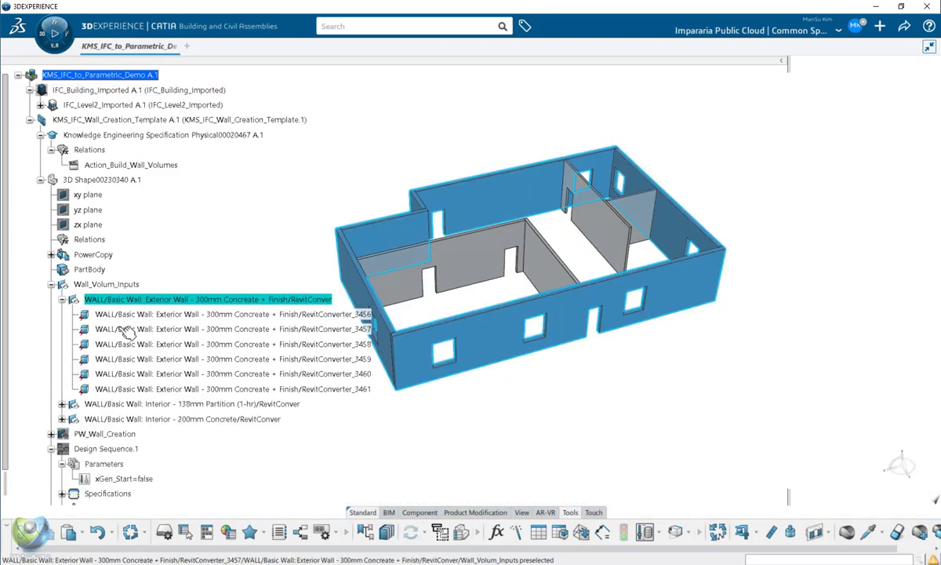
left_click(126, 333)
left_click(63, 300)
scroll(71, 300, "down", 3)
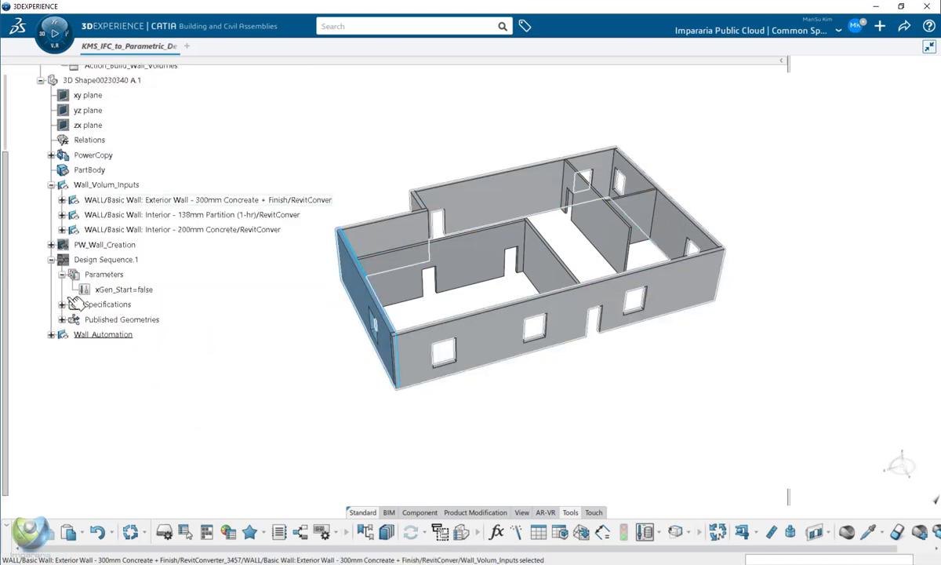
left_click(189, 299)
- Show Design Sequence.1 and set its xGen_Start parameter to true to generate the wall creation inputs
left_click(149, 289)
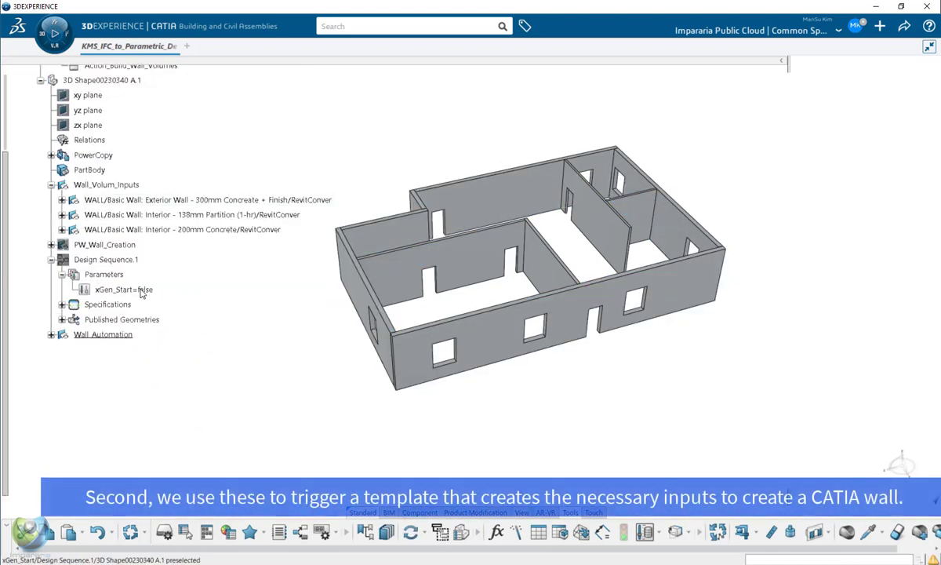
right_click(120, 261)
left_click(144, 289)
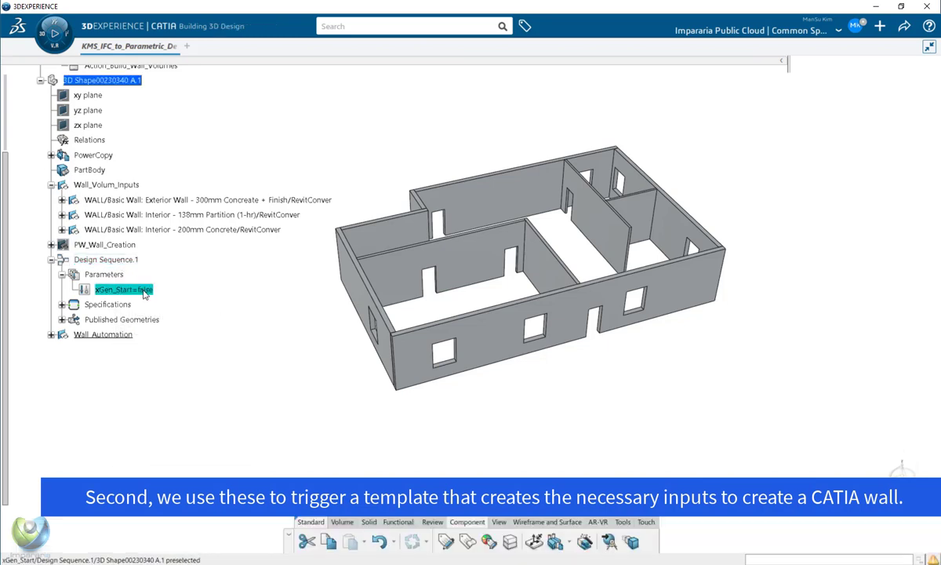
double_click(145, 291)
left_click(310, 247)
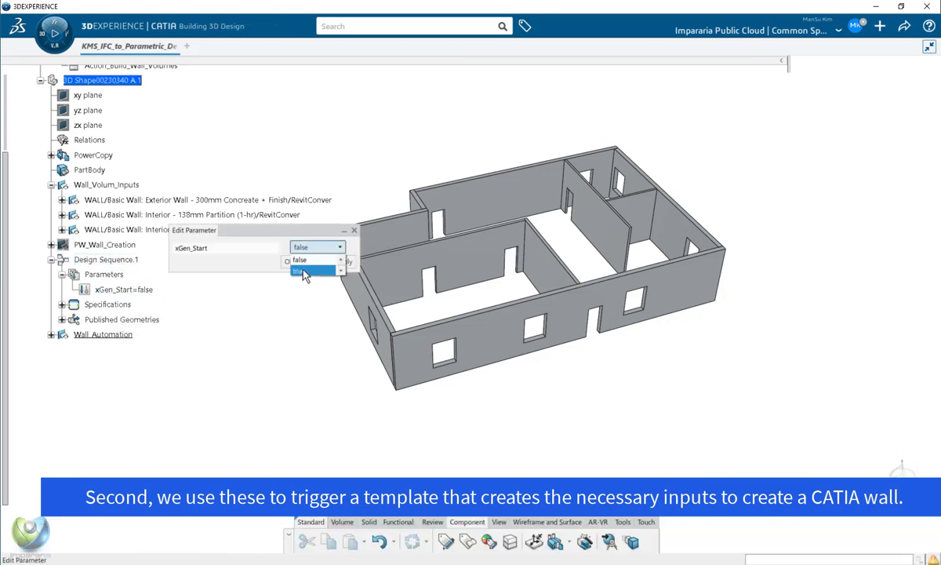
left_click(305, 270)
left_click(288, 262)
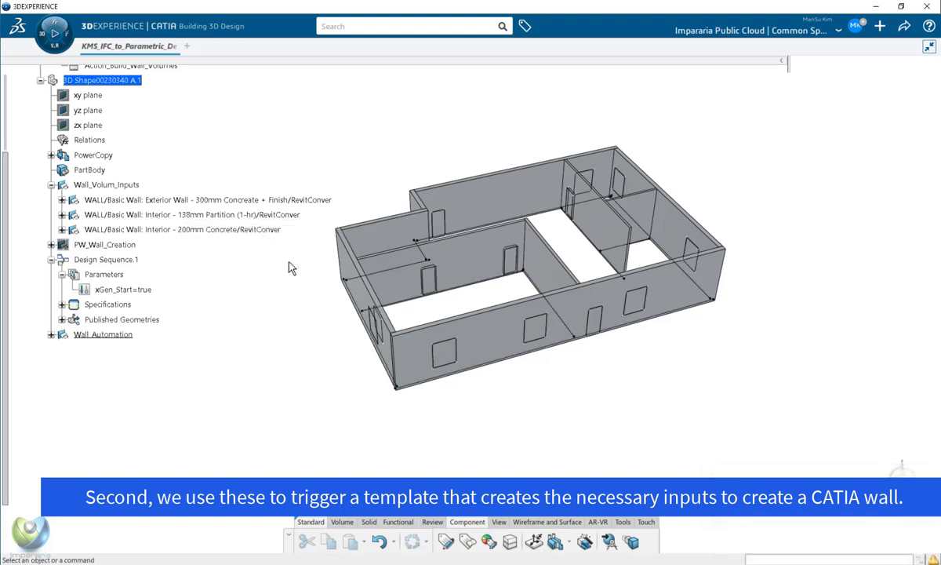
- Examine the wall centerlines and openings generated by Design Sequence.1, with its Parameters branch collapsed
left_click(62, 275)
left_click(106, 262)
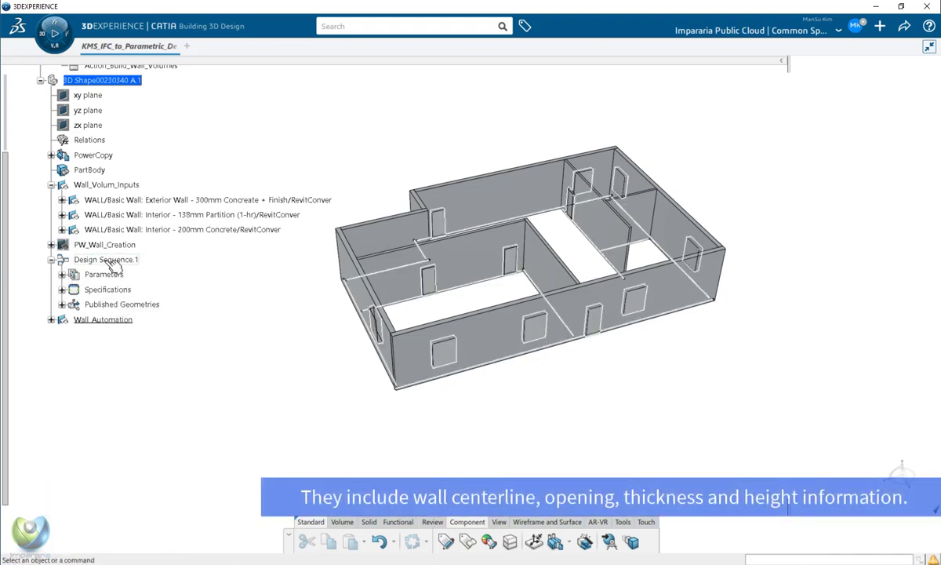
middle_click_drag(598, 350, 507, 375)
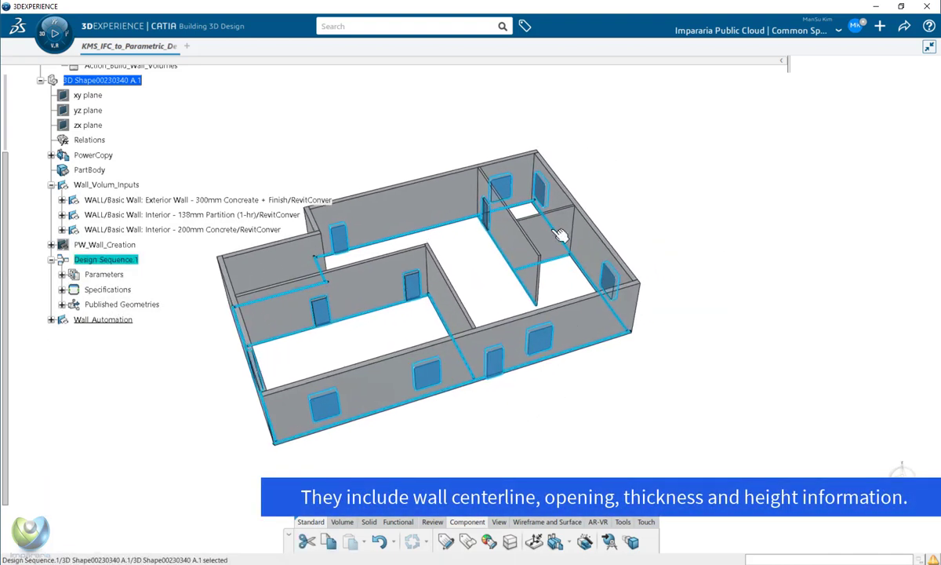
left_click(534, 415)
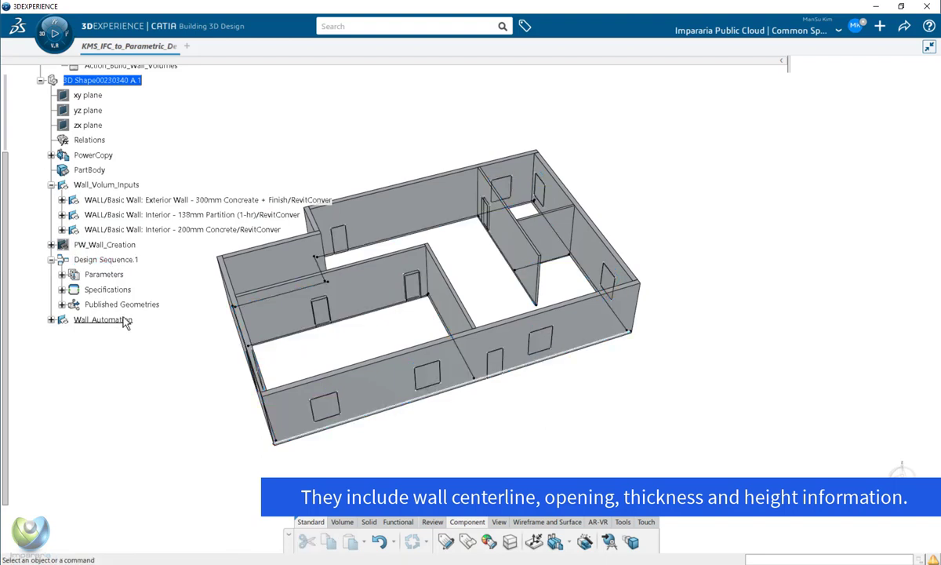
- Run Action_Wall_Template_Instantiate from Wall_Automation to create the CATIA walls, and collapse the Wall_Template branches under Output
left_click(117, 319)
left_click(51, 319)
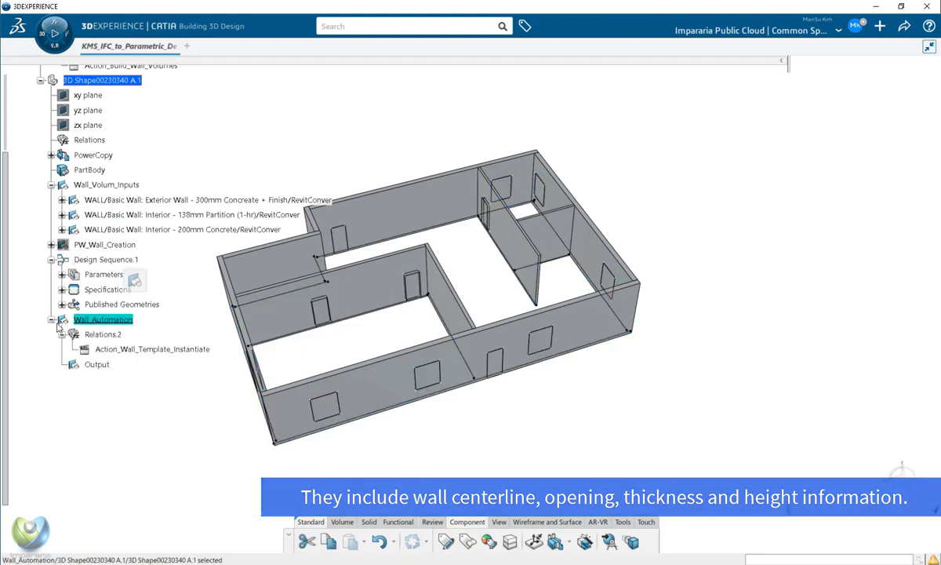
left_click(151, 350)
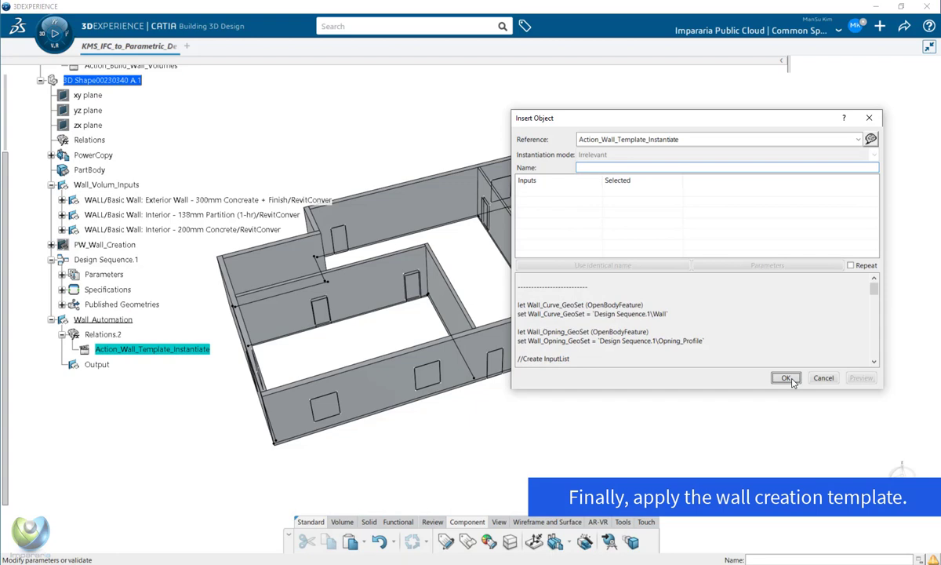
left_click(786, 379)
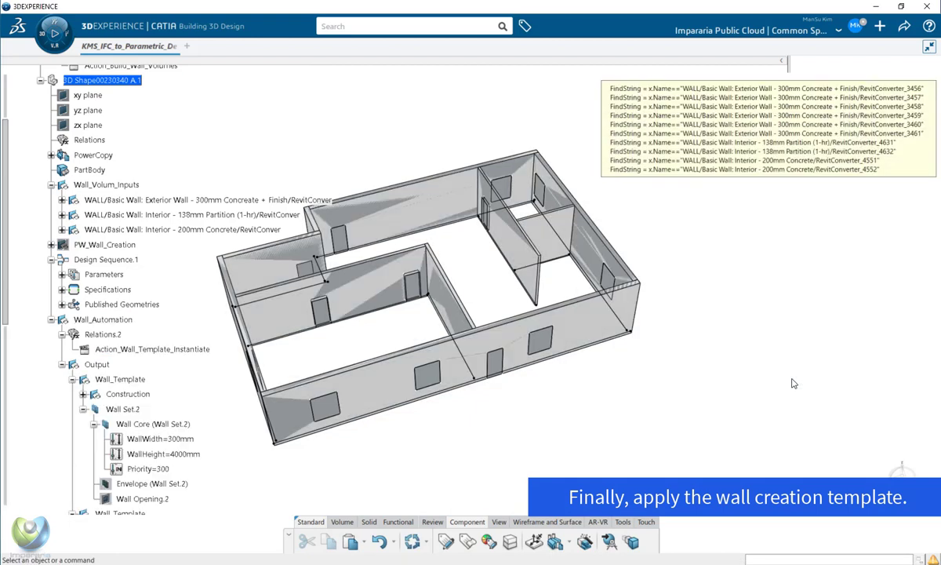
left_click(72, 380)
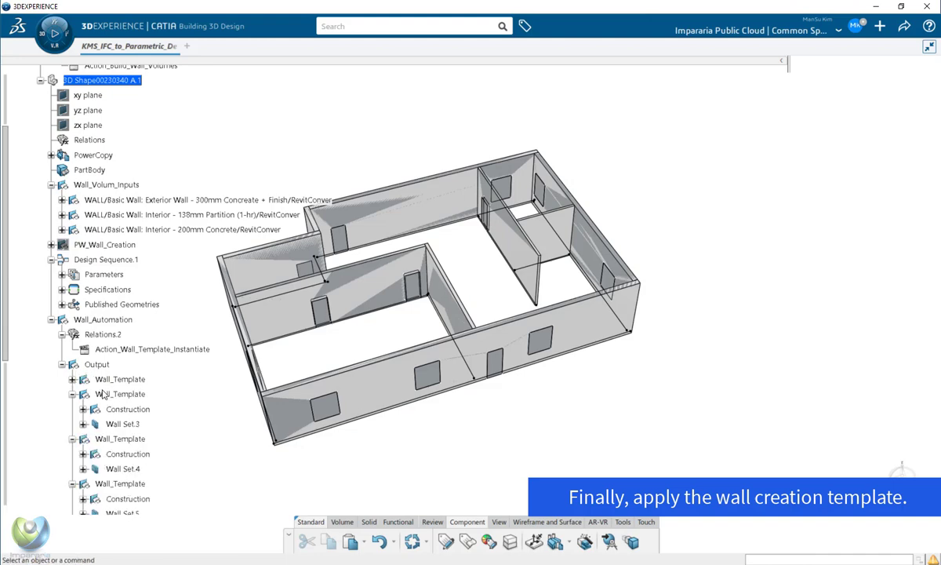
double_click(97, 364)
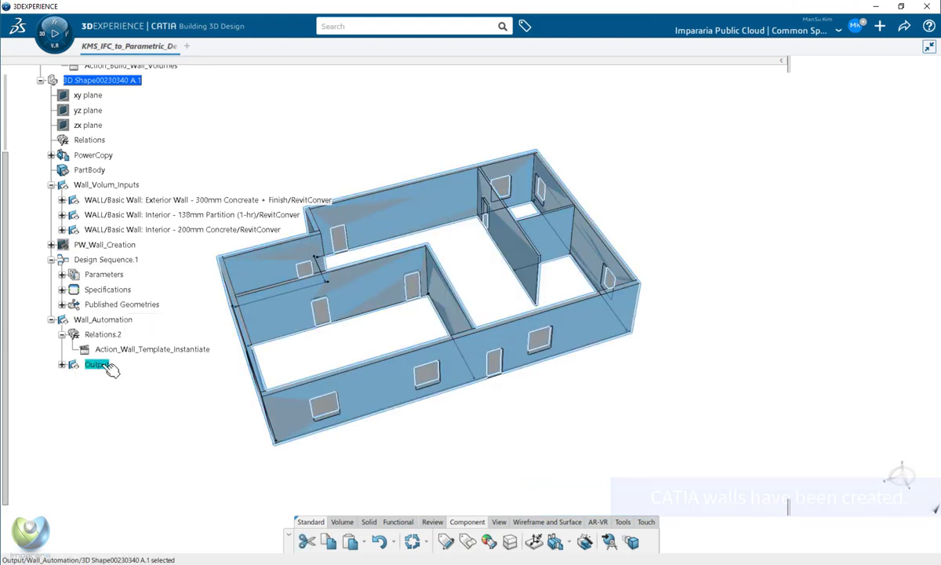
double_click(99, 364)
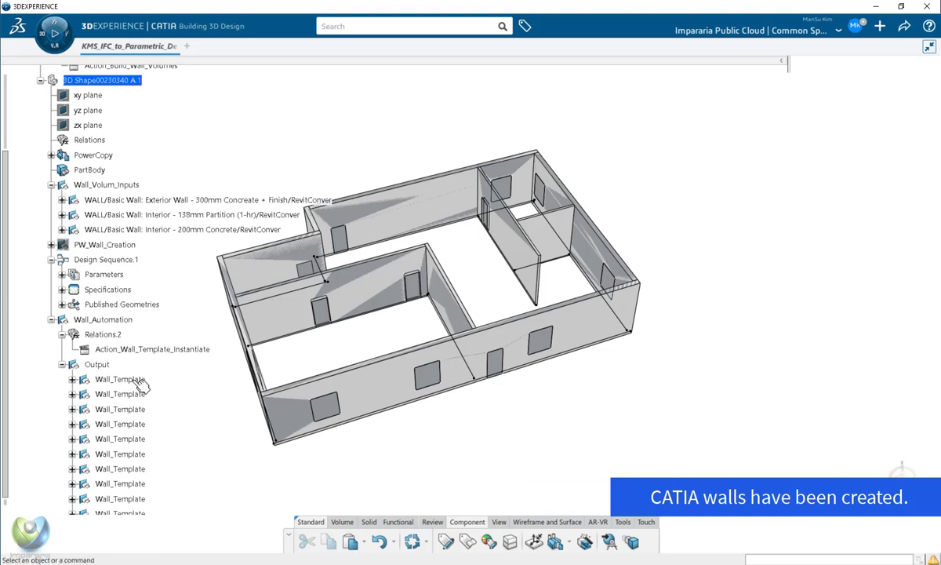
- Hide the Wall_Volum_Inputs geometrical set and Design Sequence.1
left_click(103, 186)
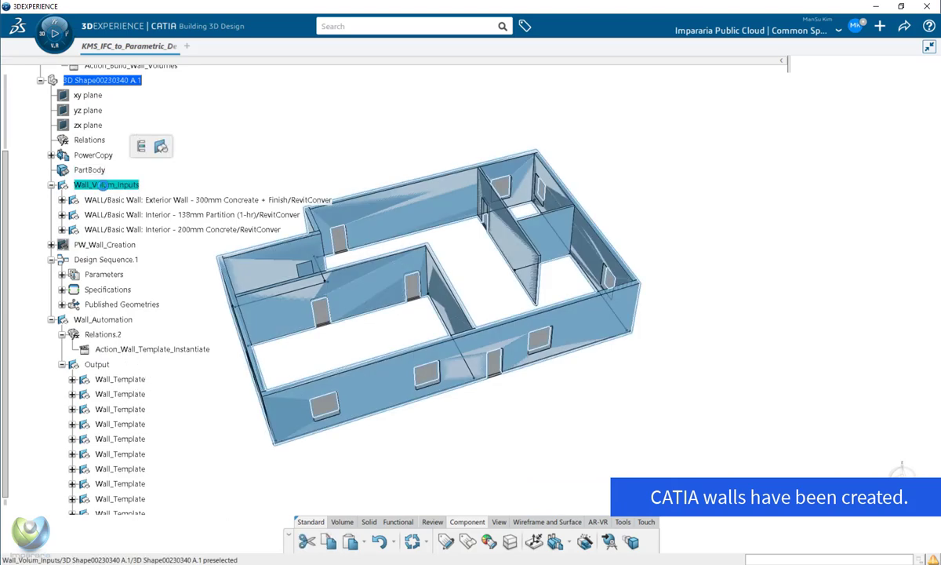
left_click(116, 262)
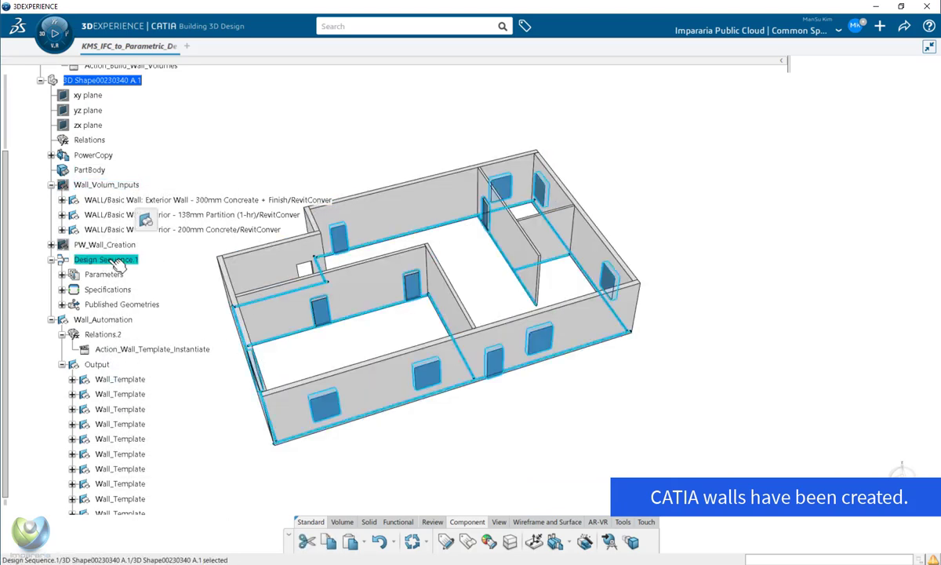
right_click(116, 262)
key("h")
- Set the priority of the interior wall with two door openings, Wall Set.11, to 400
middle_click_drag(547, 405, 435, 273)
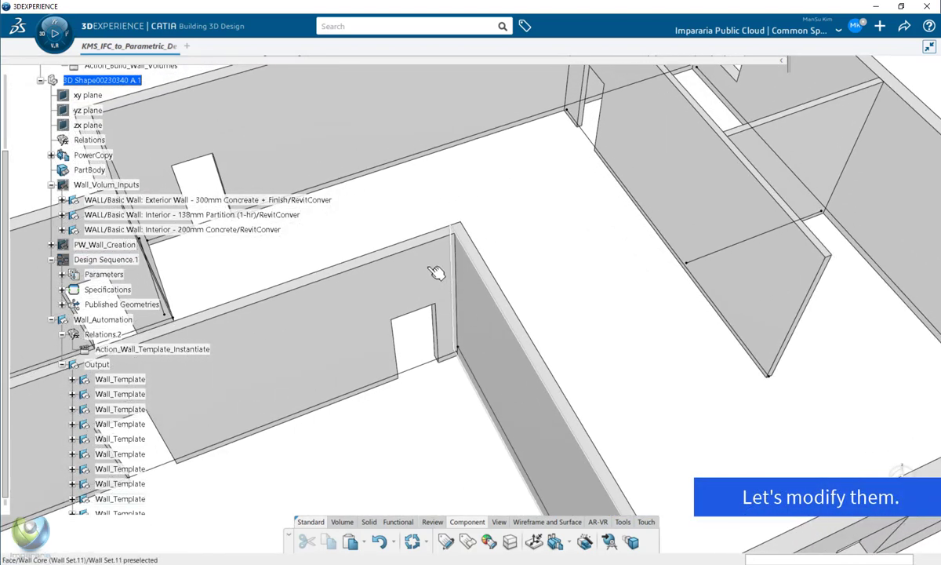
left_click(437, 270)
right_click(437, 270)
left_click(470, 272)
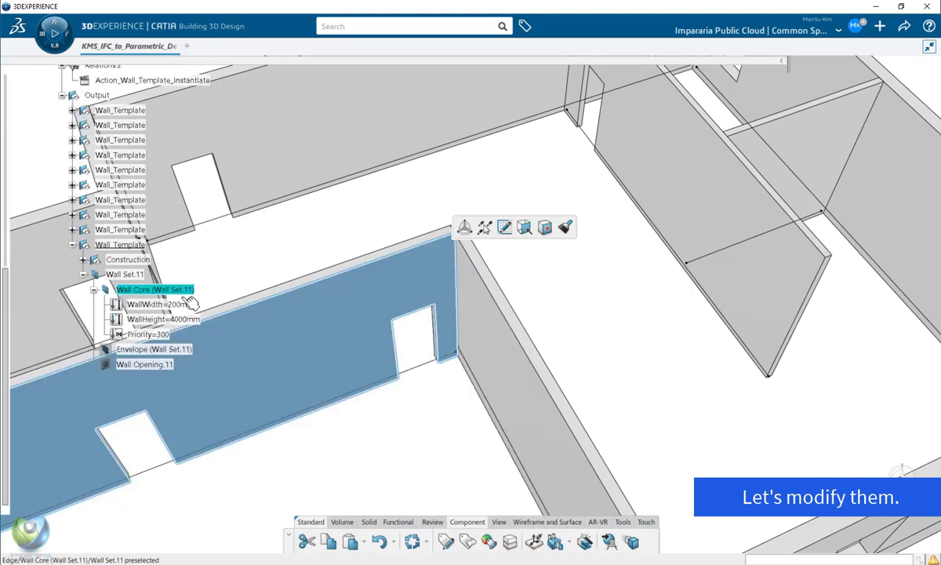
middle_click_drag(441, 336, 463, 352)
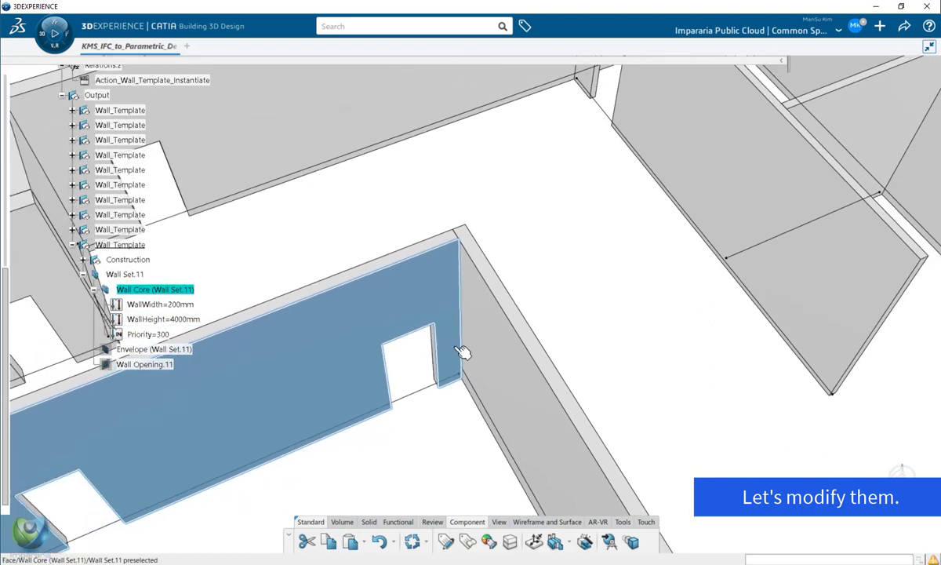
left_click(139, 279)
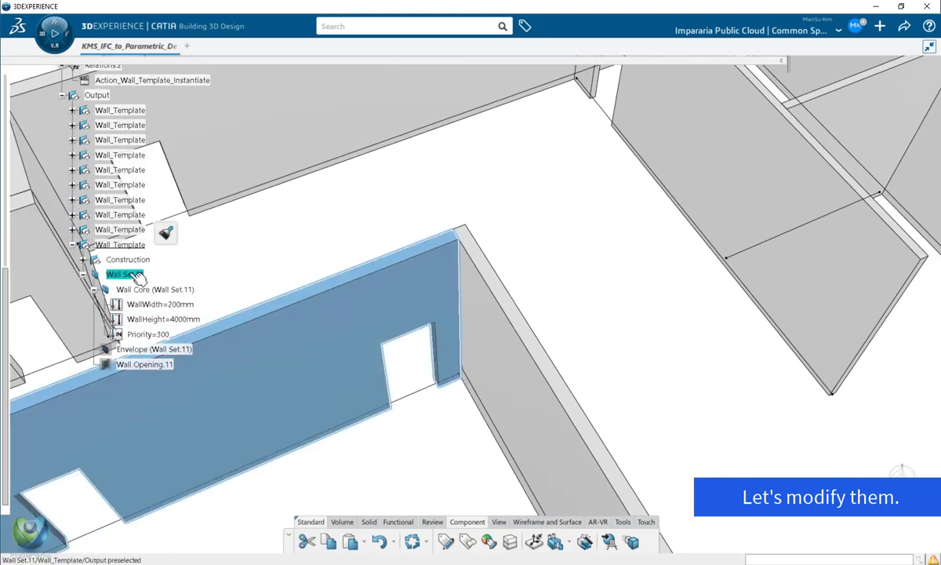
double_click(134, 274)
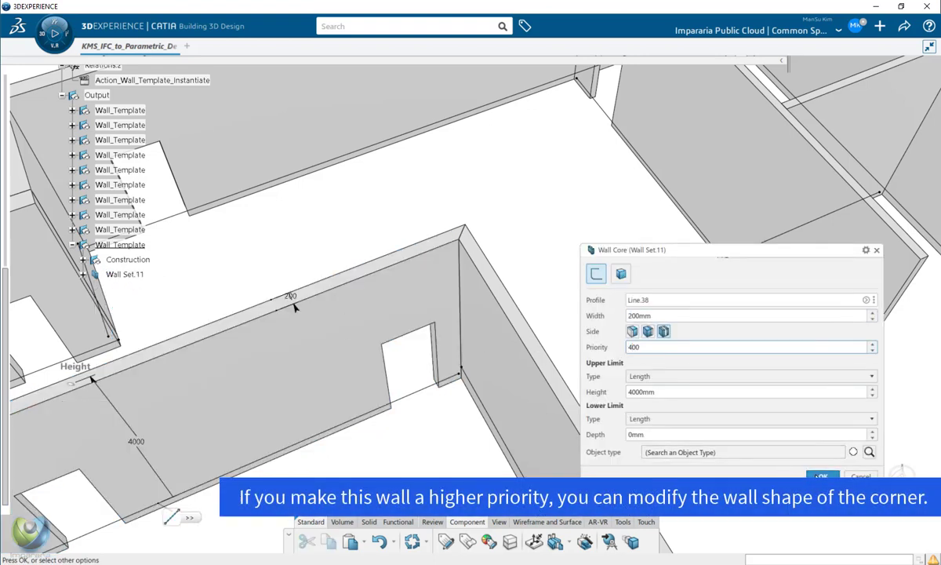
left_click(820, 476)
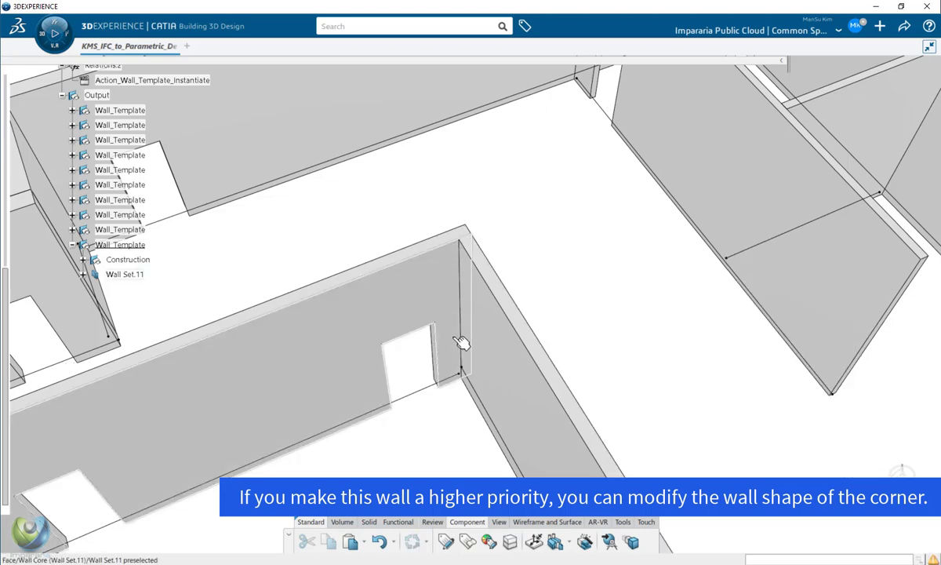
- Edit the profile line of the Wall Set.11 interior wall and start creating a new point as its Point 2
middle_click_drag(458, 345, 532, 378)
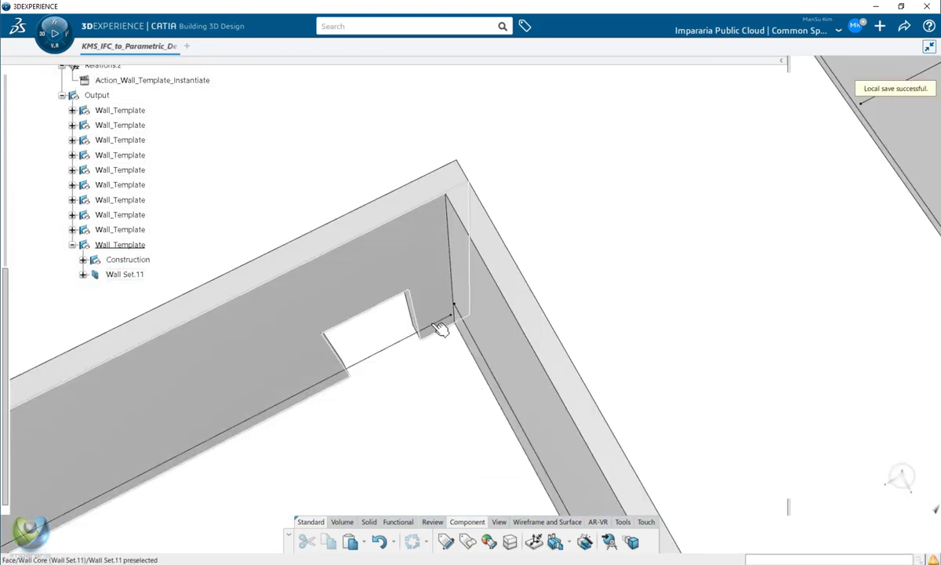
left_click(434, 327)
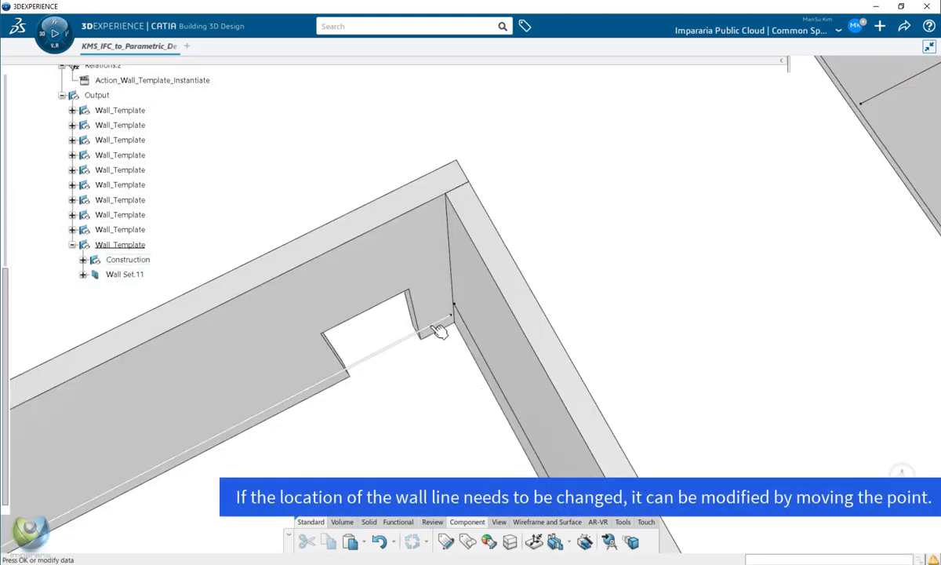
double_click(440, 331)
left_click(767, 288)
right_click(768, 290)
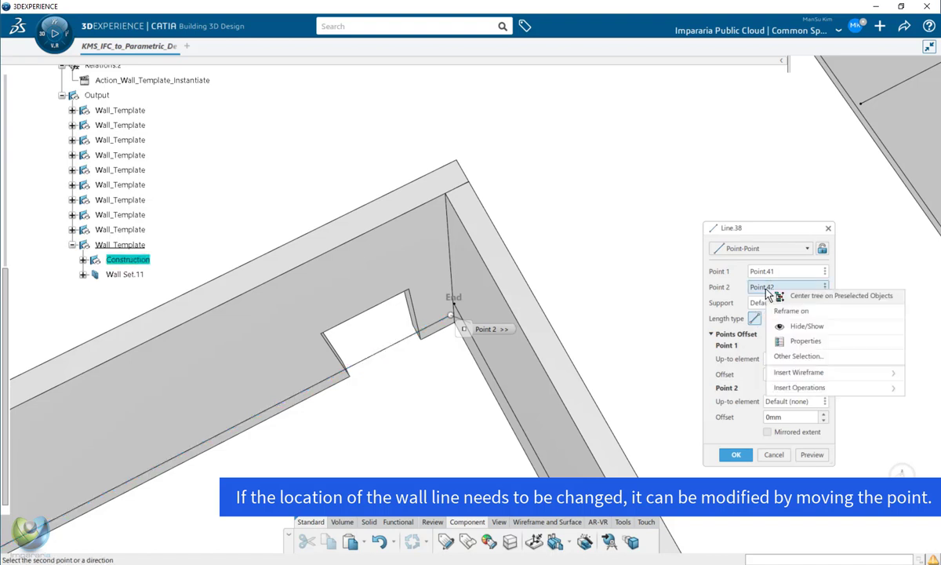
mouse_move(776, 372)
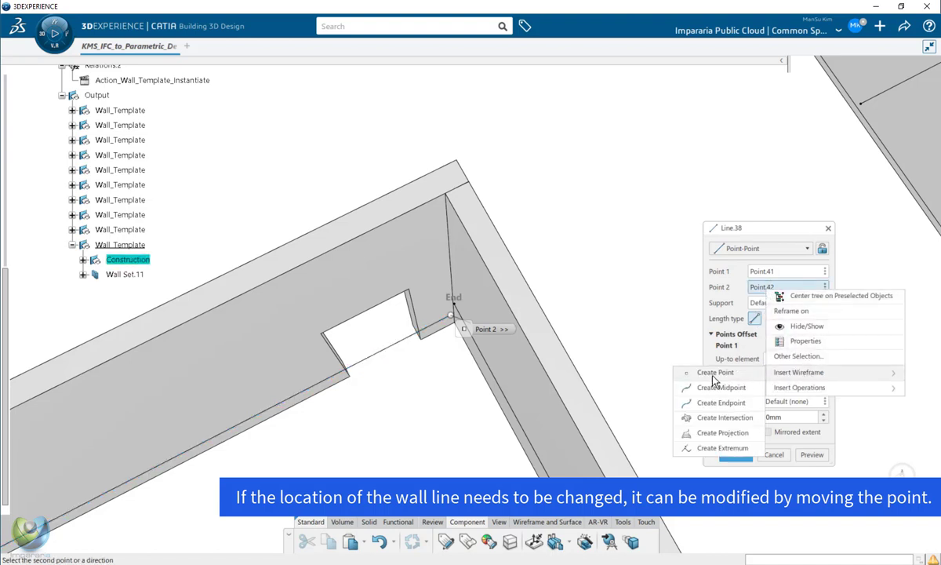
left_click(714, 373)
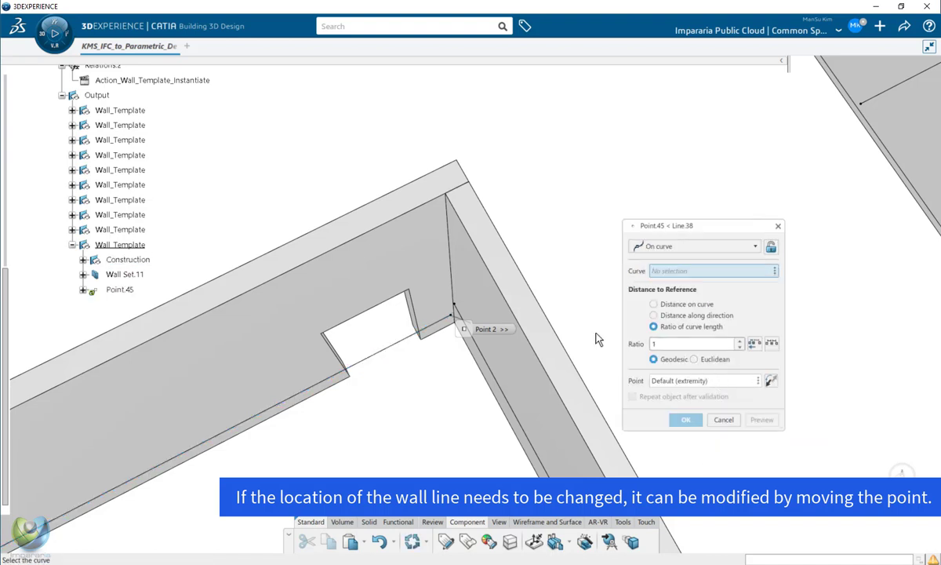
- Place the new end point on Line.35 using Distance on curve at about 6671 mm, and accept the modified wall line
left_click(484, 351)
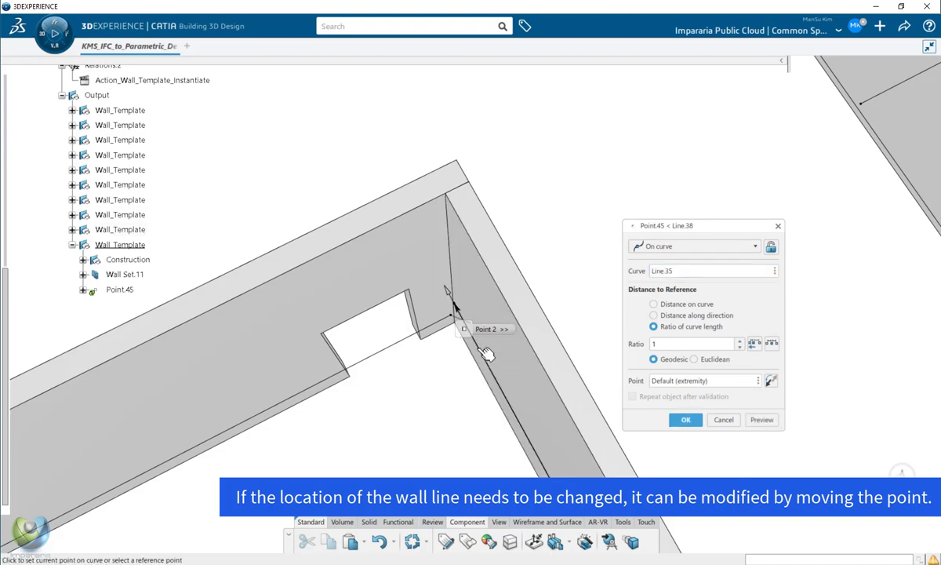
left_click(655, 305)
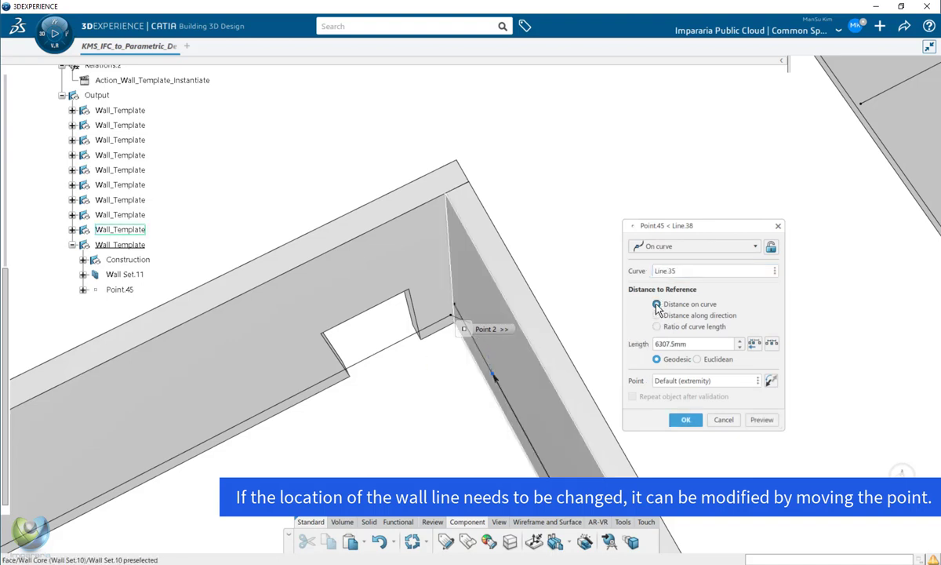
left_click_drag(494, 341, 454, 375)
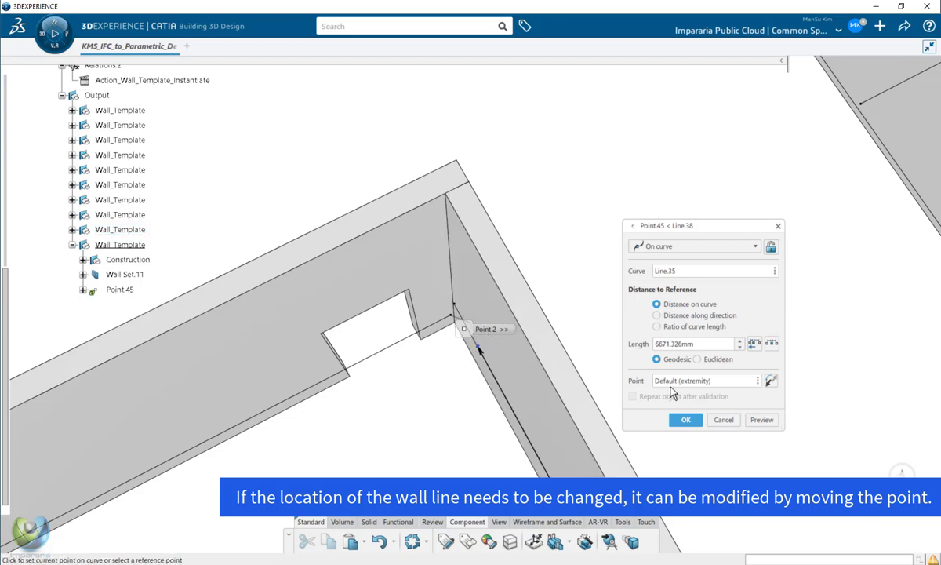
left_click(687, 421)
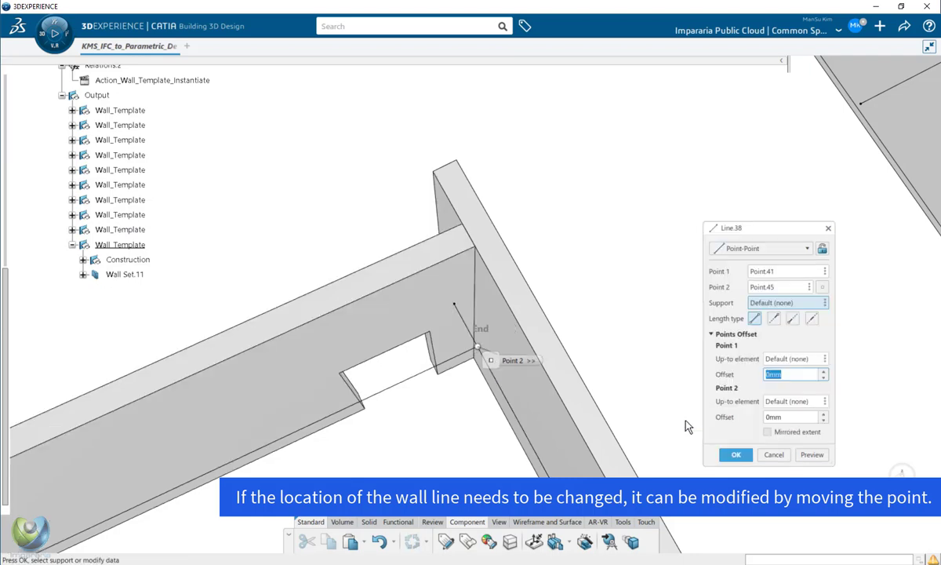
middle_click_drag(533, 310, 543, 272)
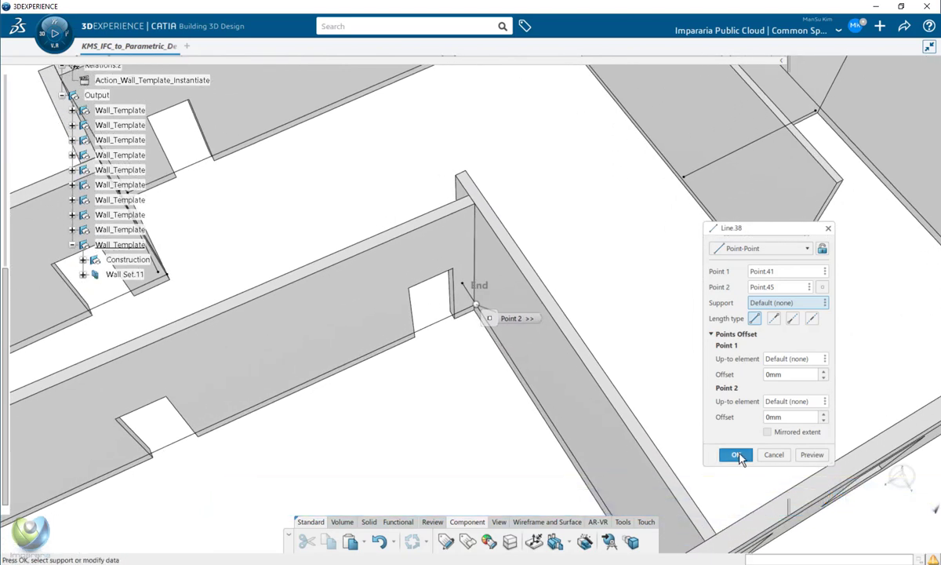
left_click(737, 455)
- Set the Wall Set.11 interior wall's width to 300 mm and its height to 4500 mm
middle_click_drag(661, 346, 427, 279)
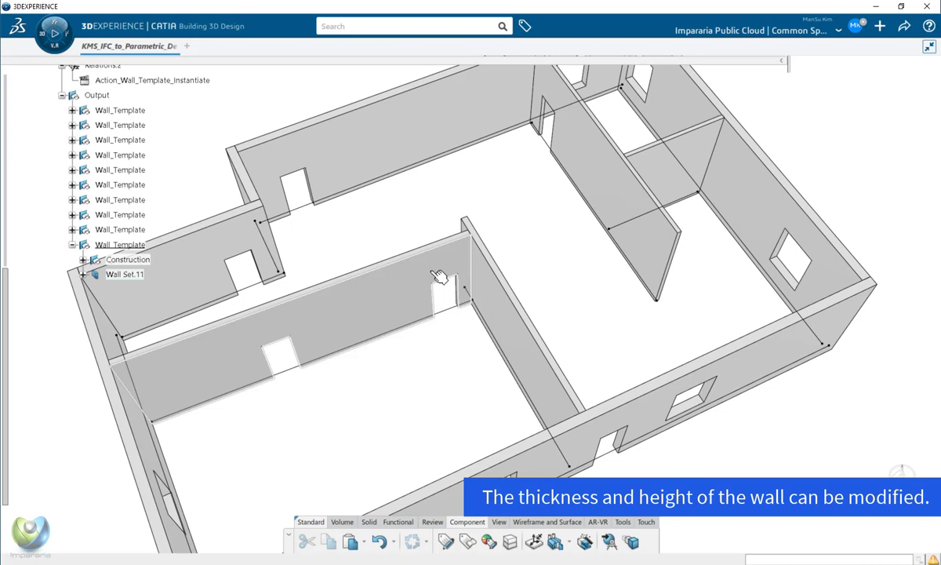
double_click(438, 276)
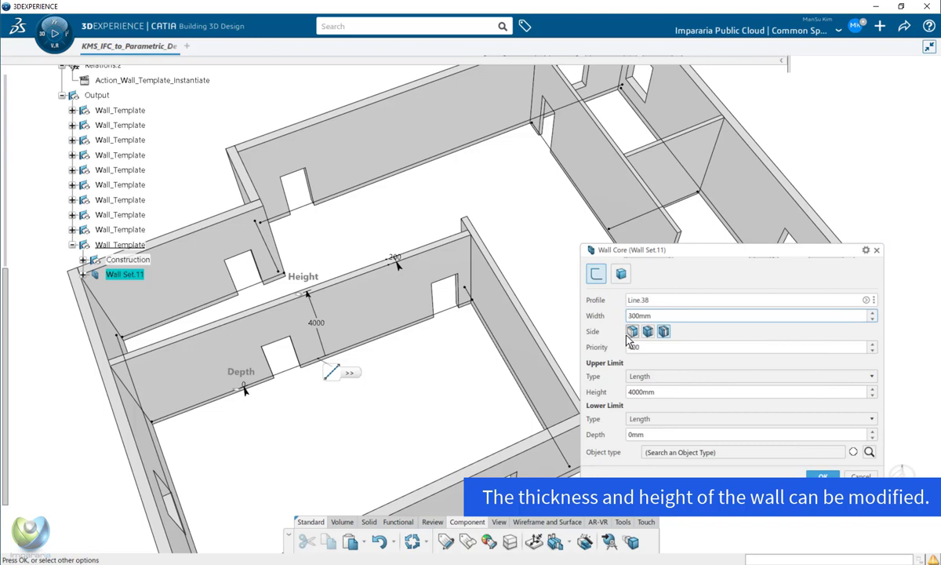
left_click(633, 391)
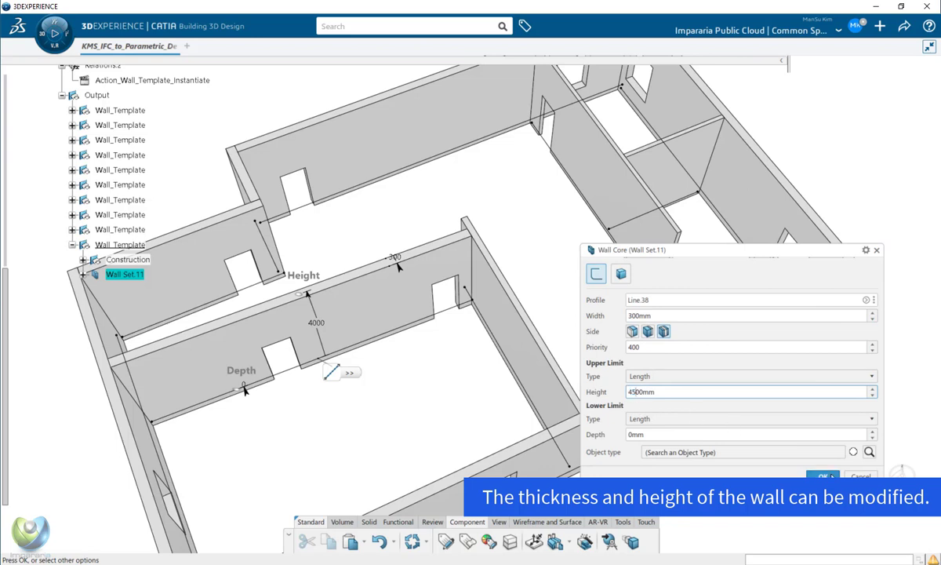
key("Return")
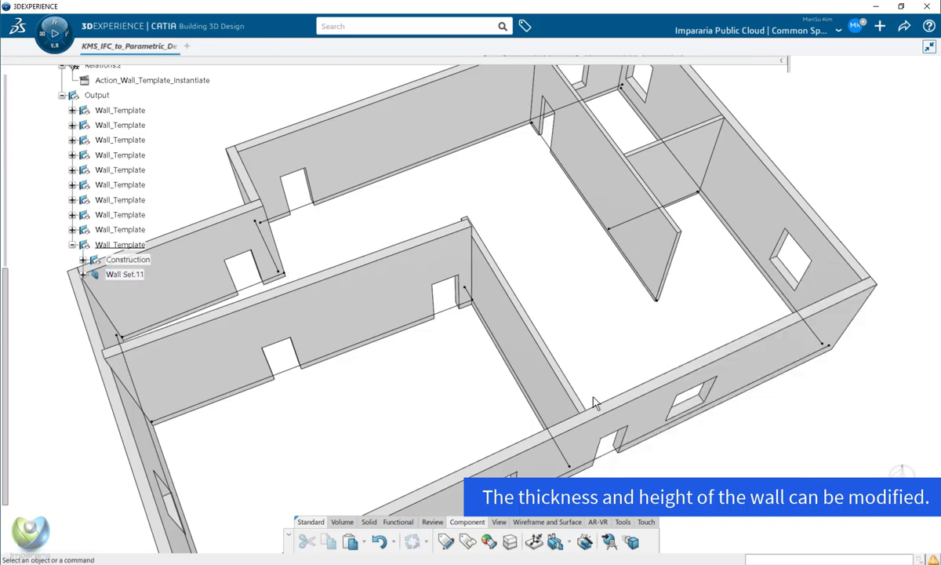
- Set the priority of the short exterior wall at the front corner, Wall Set.3, to 500
mouse_move(472, 345)
middle_mouse_down()
mouse_move(460, 465)
mouse_move(437, 424)
mouse_move(619, 284)
mouse_move(579, 250)
mouse_move(477, 230)
mouse_move(462, 260)
mouse_move(491, 271)
mouse_move(471, 330)
mouse_move(445, 342)
mouse_move(465, 328)
mouse_move(416, 407)
mouse_move(513, 303)
mouse_move(458, 334)
middle_mouse_up()
double_click(453, 332)
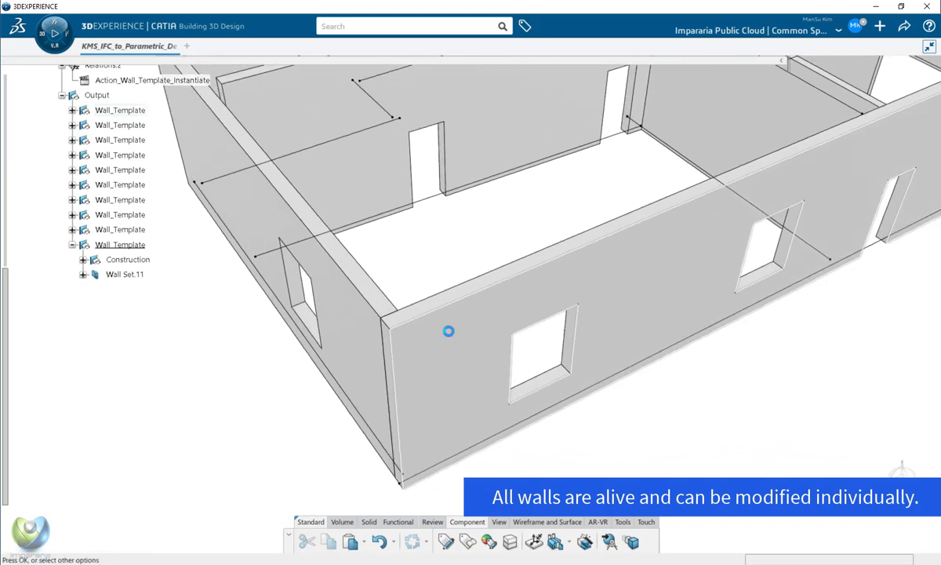
left_click(823, 478)
double_click(366, 325)
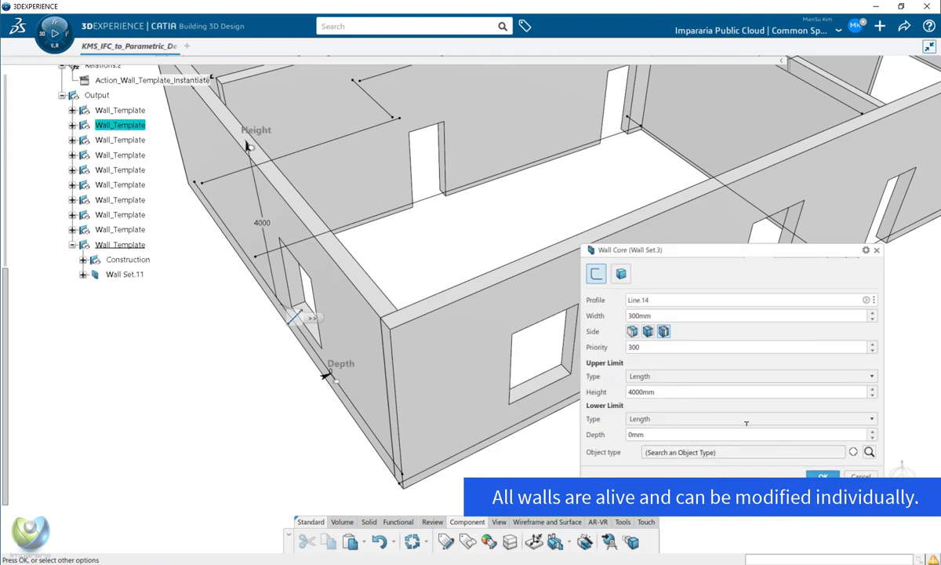
left_click_drag(668, 346, 559, 335)
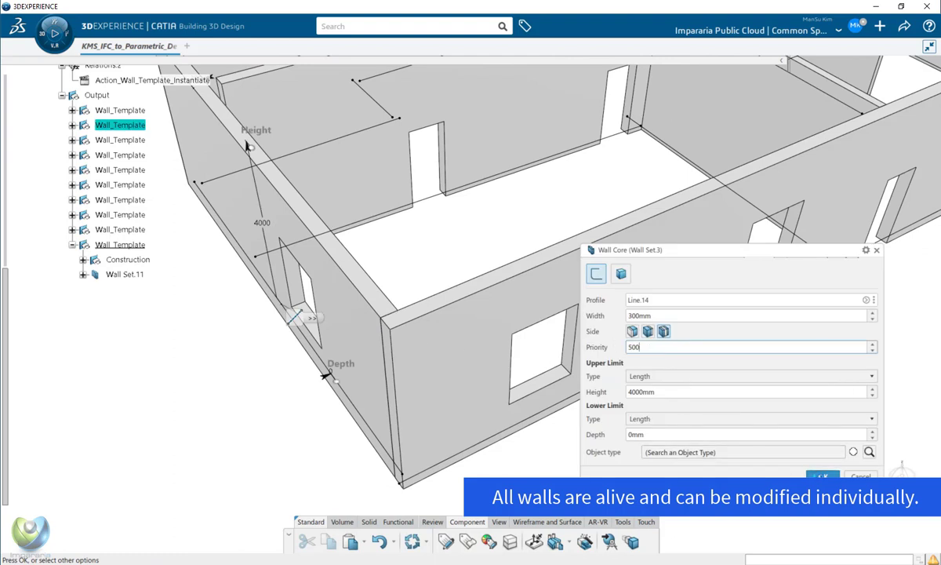
key("Return")
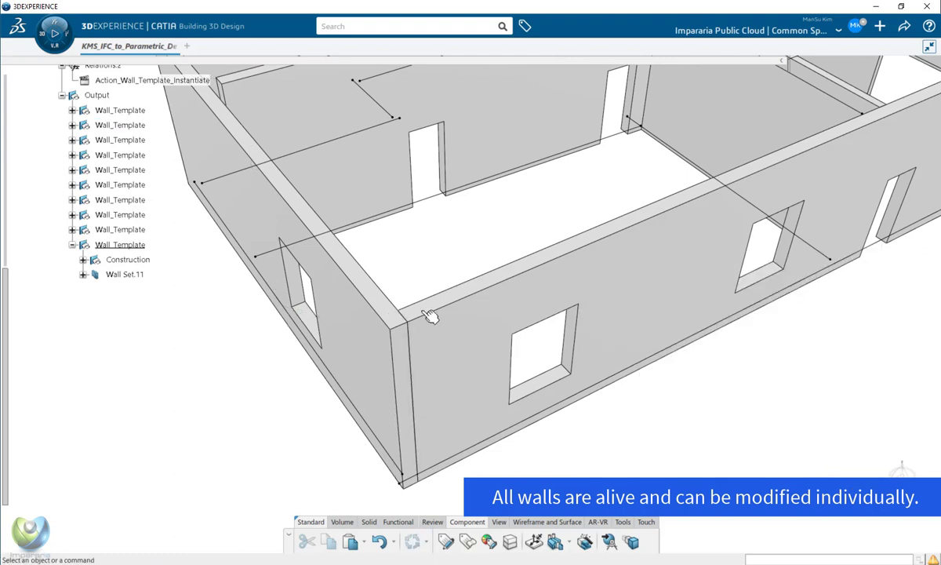
- Set the Side option of the Wall Set.3 exterior wall to the second alternative to shift it relative to its profile line
double_click(375, 342)
left_click(632, 332)
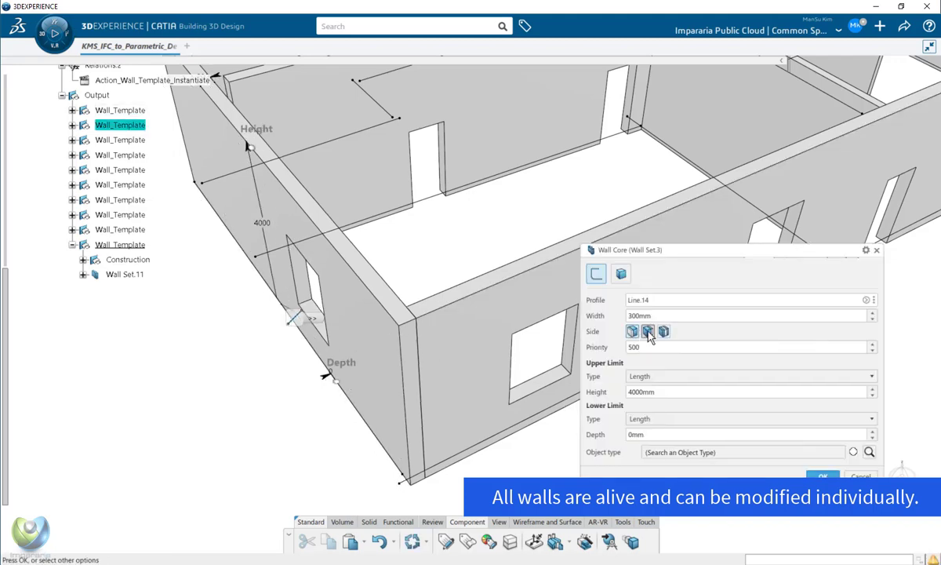
left_click(648, 331)
left_click(823, 476)
scroll(637, 408, "down", 5)
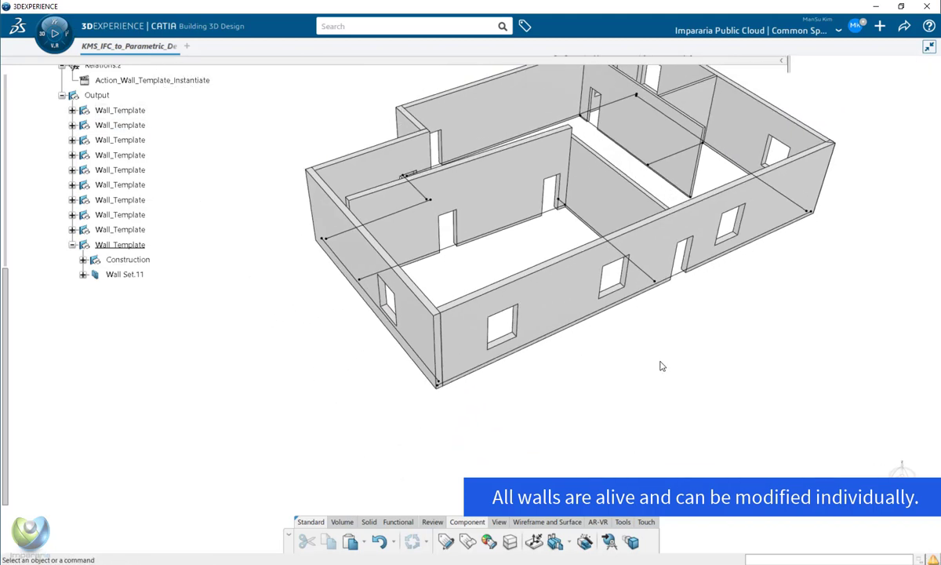
middle_click_drag(662, 368, 637, 442)
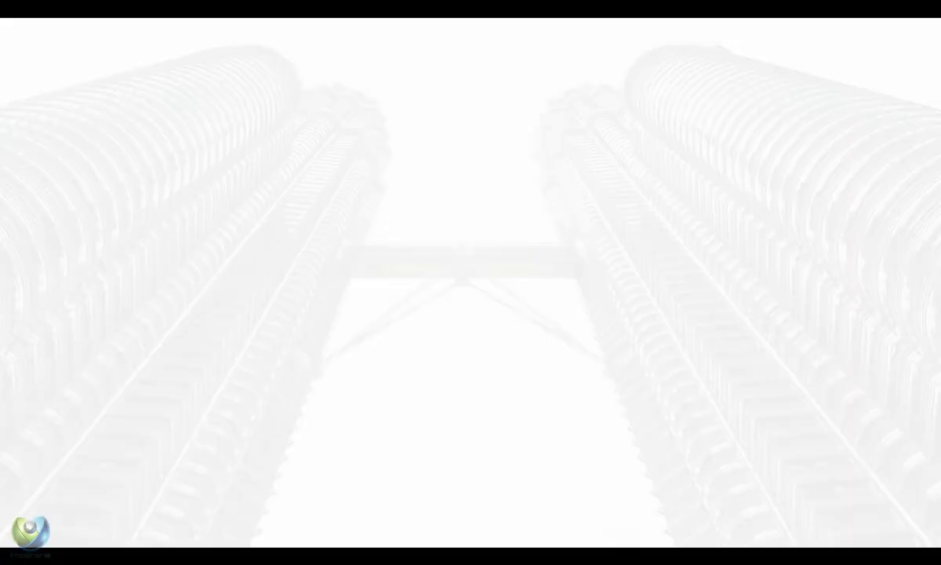